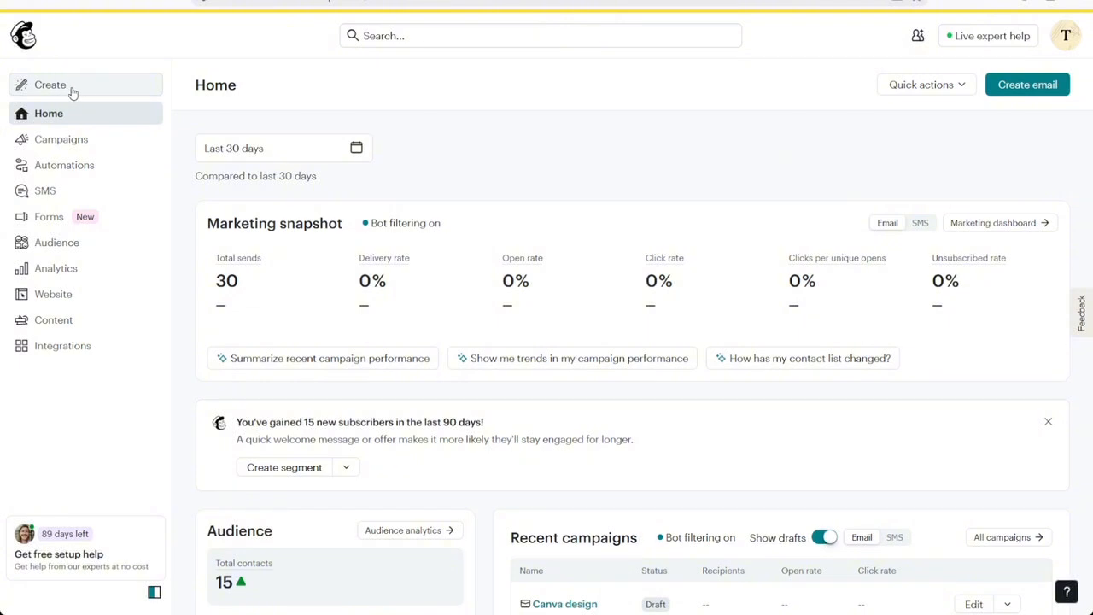
# Start creating a new survey from the Surveys section.
pyautogui.click(78, 88)
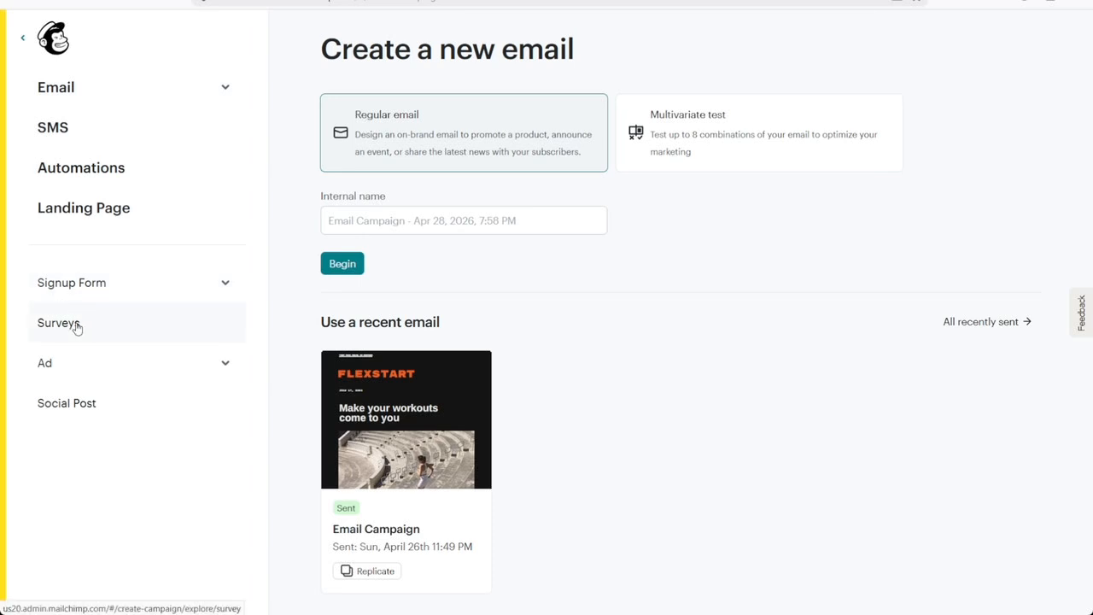
pyautogui.click(123, 336)
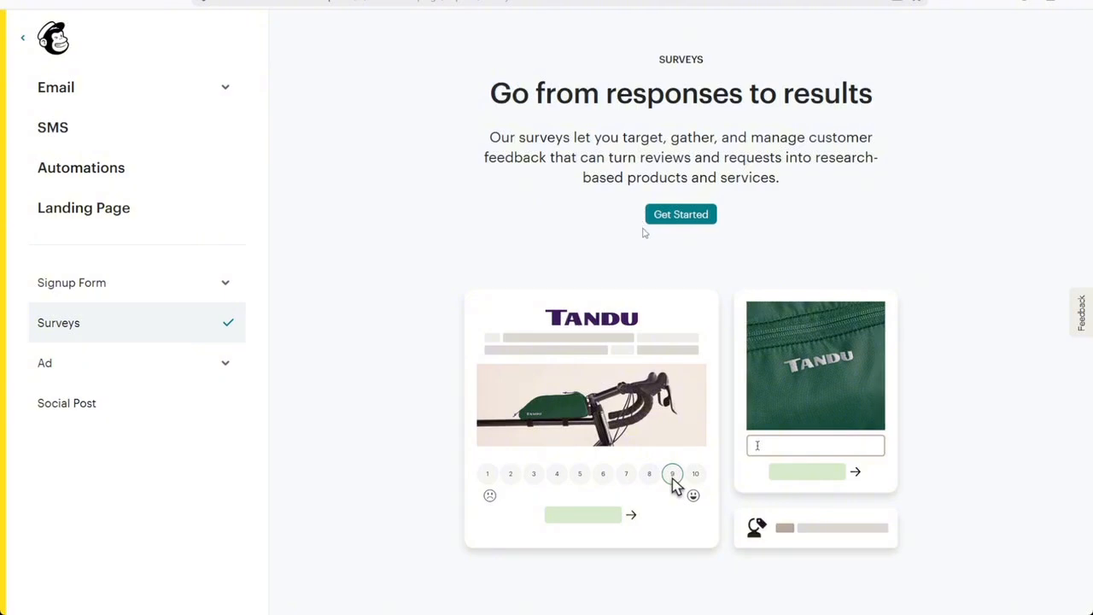
pyautogui.click(709, 218)
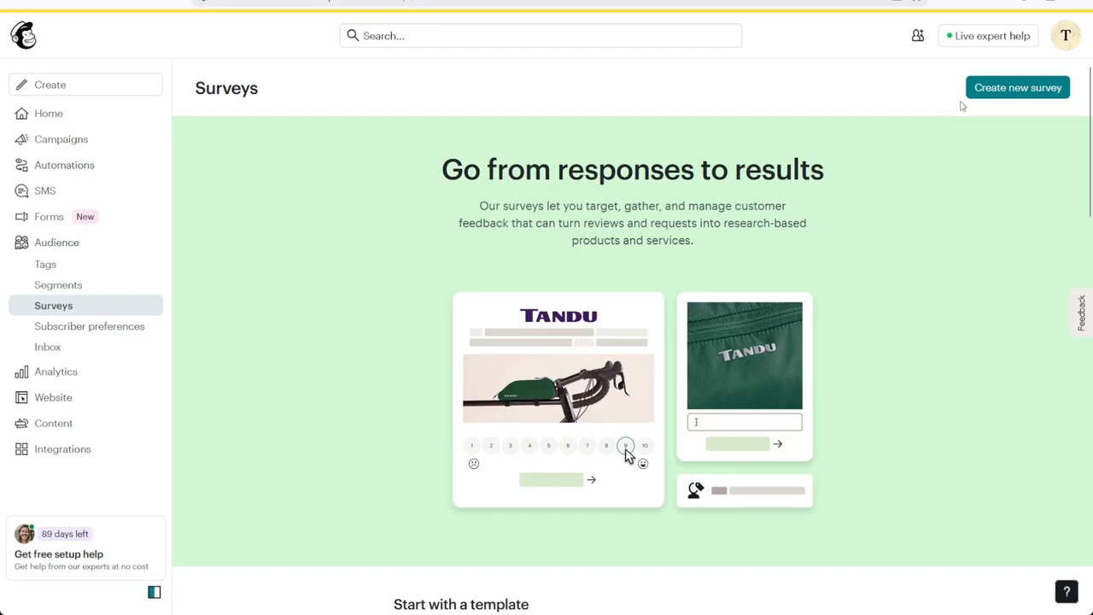
pyautogui.click(1010, 90)
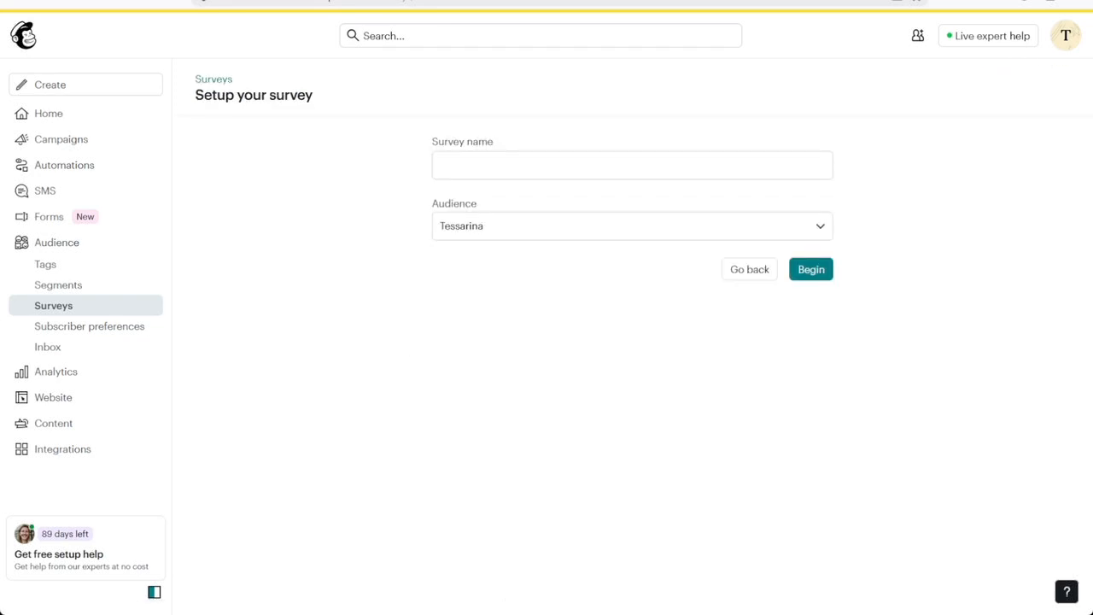
# Name the survey "How do you like our campaign?", keep the preselected audience and begin building it.
pyautogui.click(488, 169)
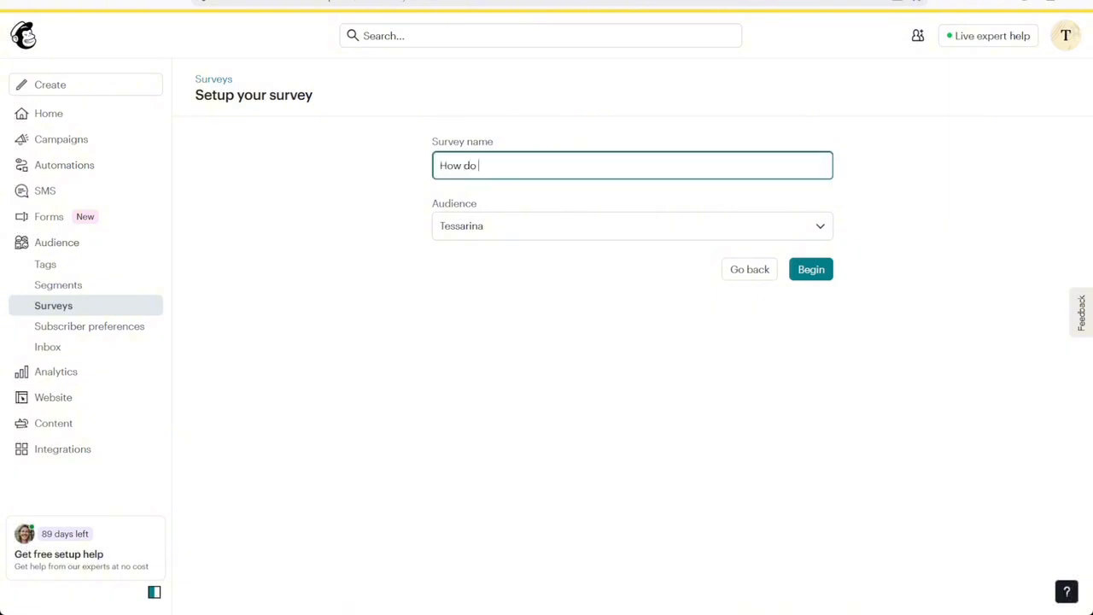
pyautogui.write('How do you like our campaign?')
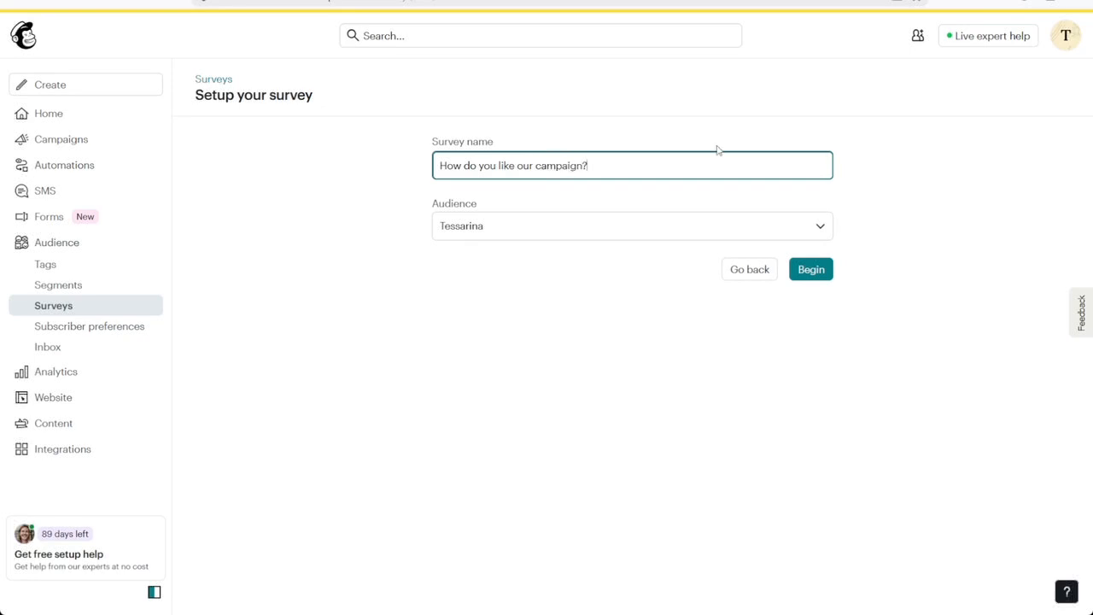
pyautogui.click(593, 226)
pyautogui.click(464, 268)
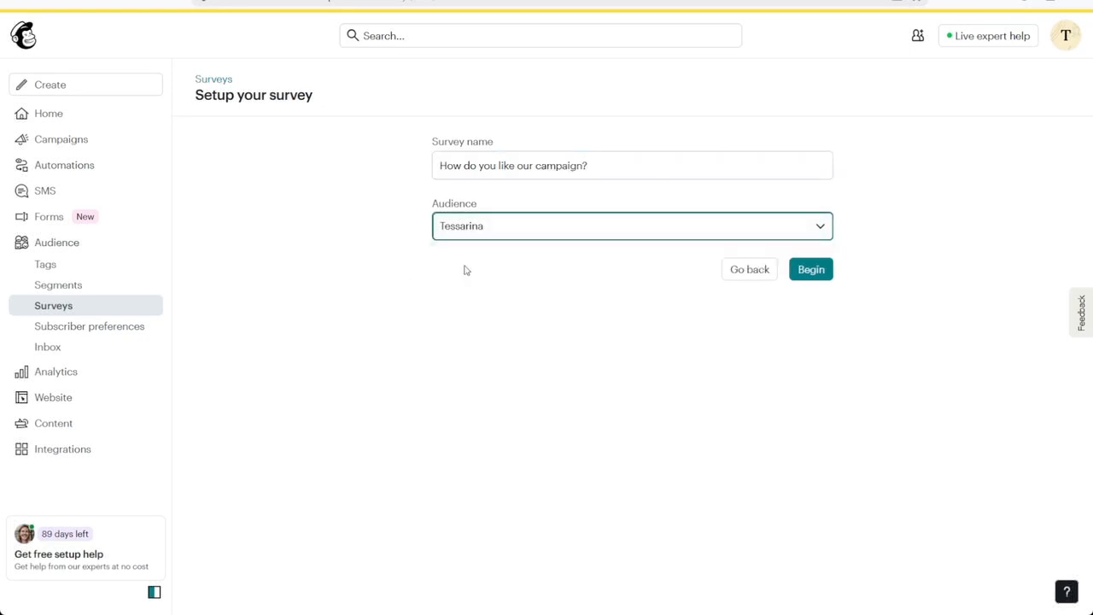
pyautogui.click(812, 270)
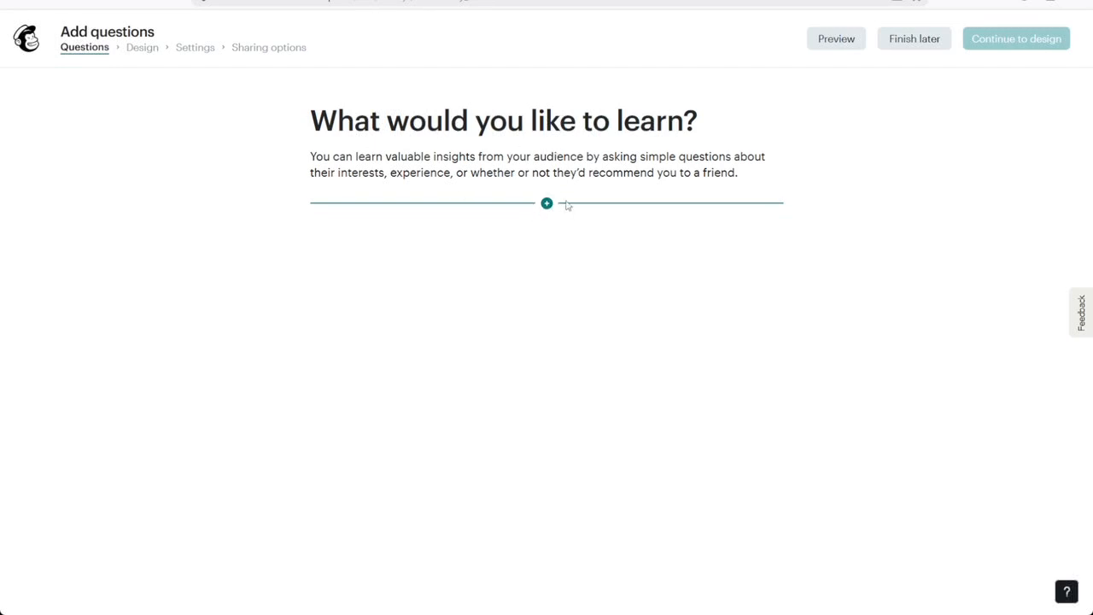
# Review the available section types and add a Radio buttons question to the survey.
pyautogui.click(547, 204)
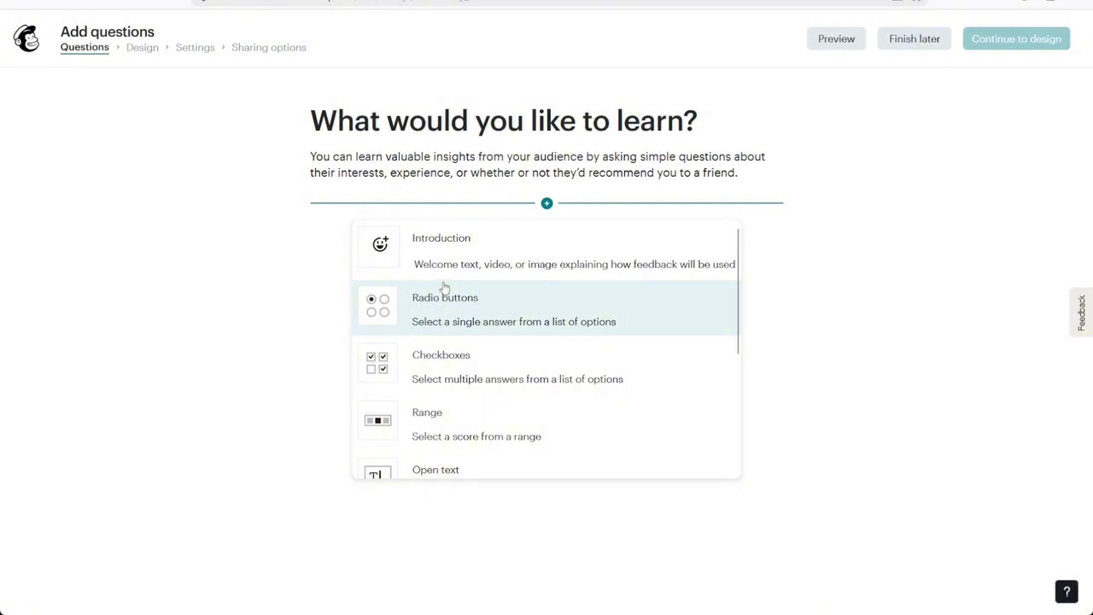
pyautogui.scroll(-1, 472, 321)
pyautogui.scroll(-2, 478, 314)
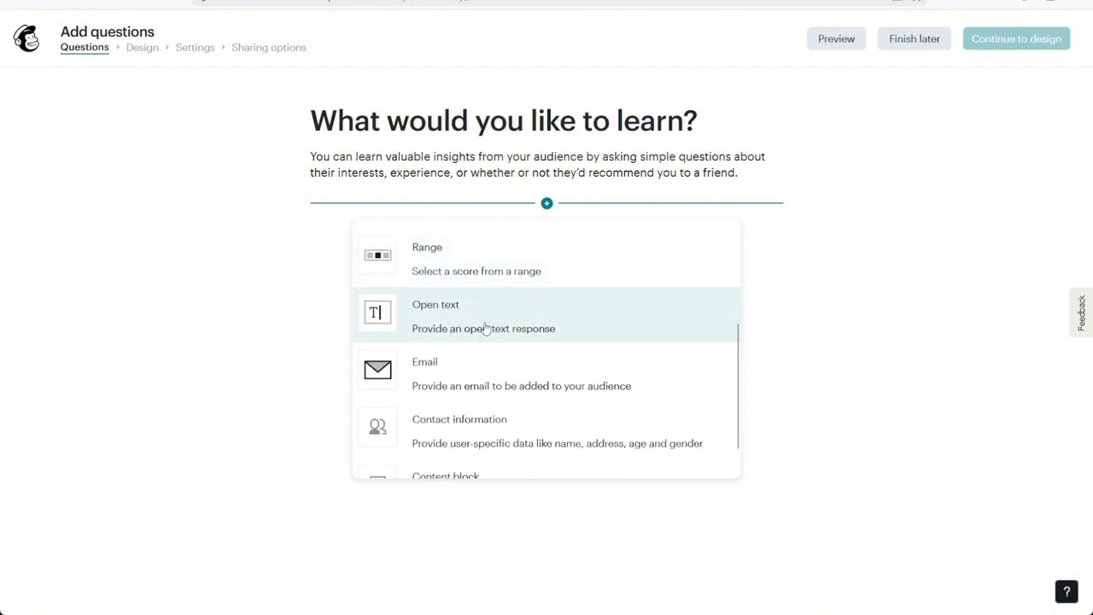
pyautogui.scroll(-1, 461, 333)
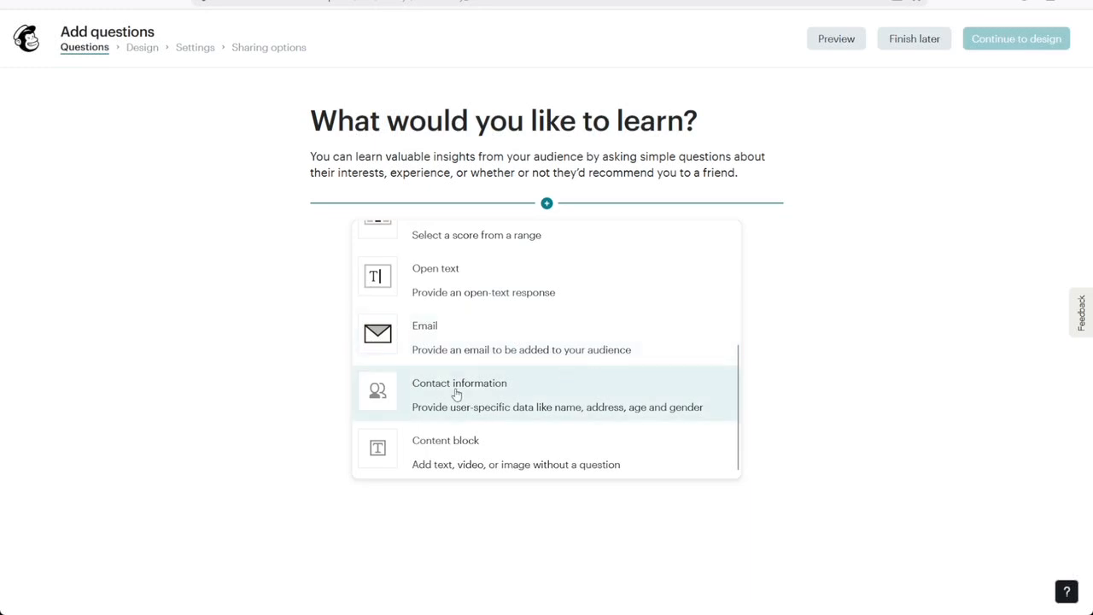
pyautogui.scroll(4, 543, 461)
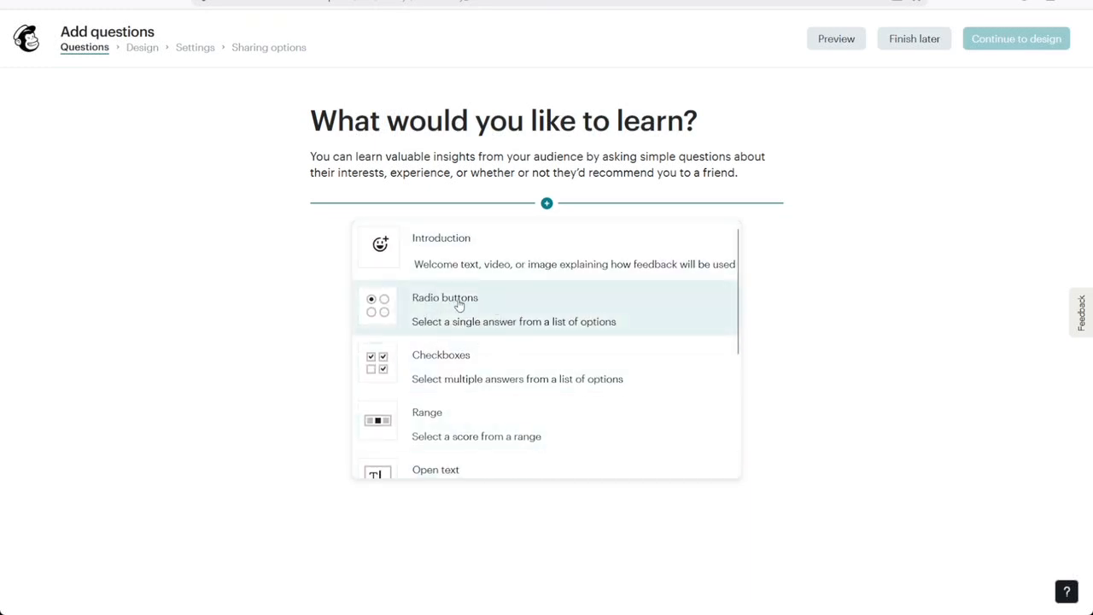
pyautogui.click(472, 325)
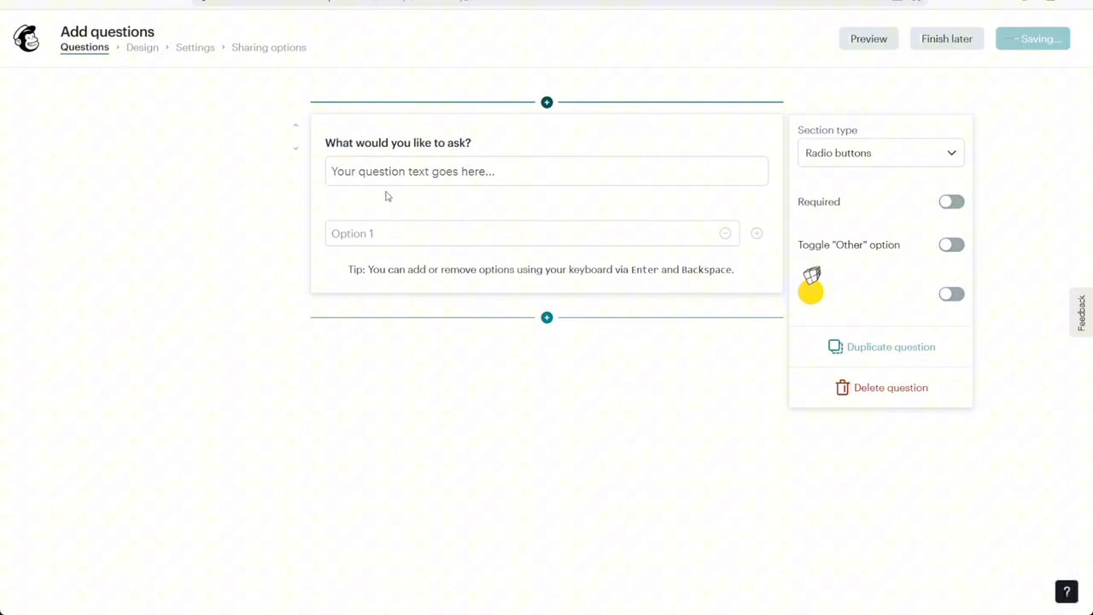
# Enter "Example", "Example 2" and "Exampl 3" as the radio question's answer options, removing any surplus blank options.
pyautogui.click(362, 239)
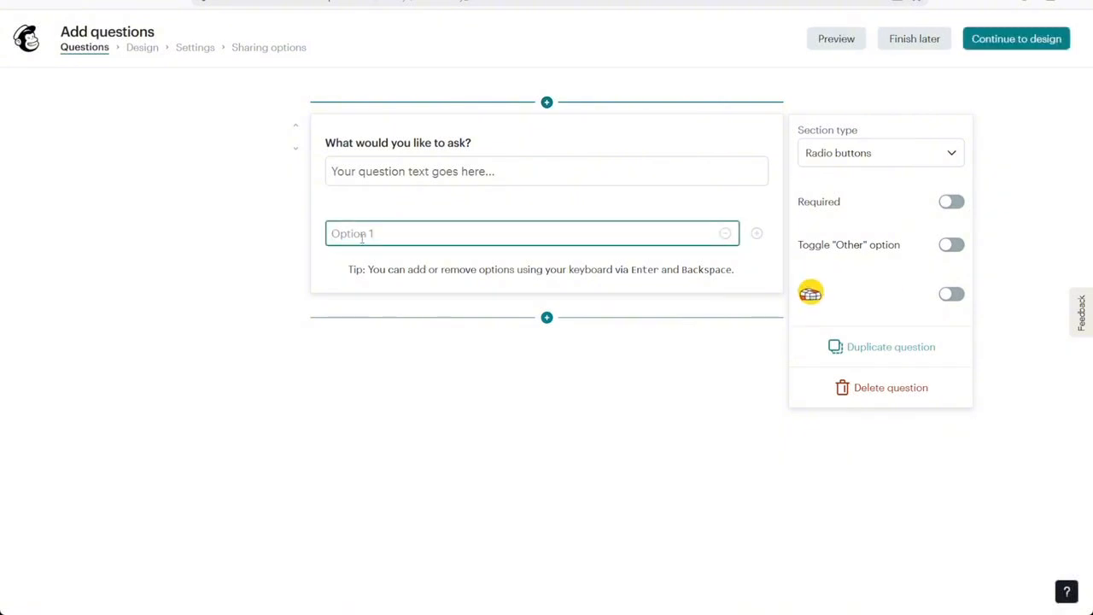
pyautogui.write('Example')
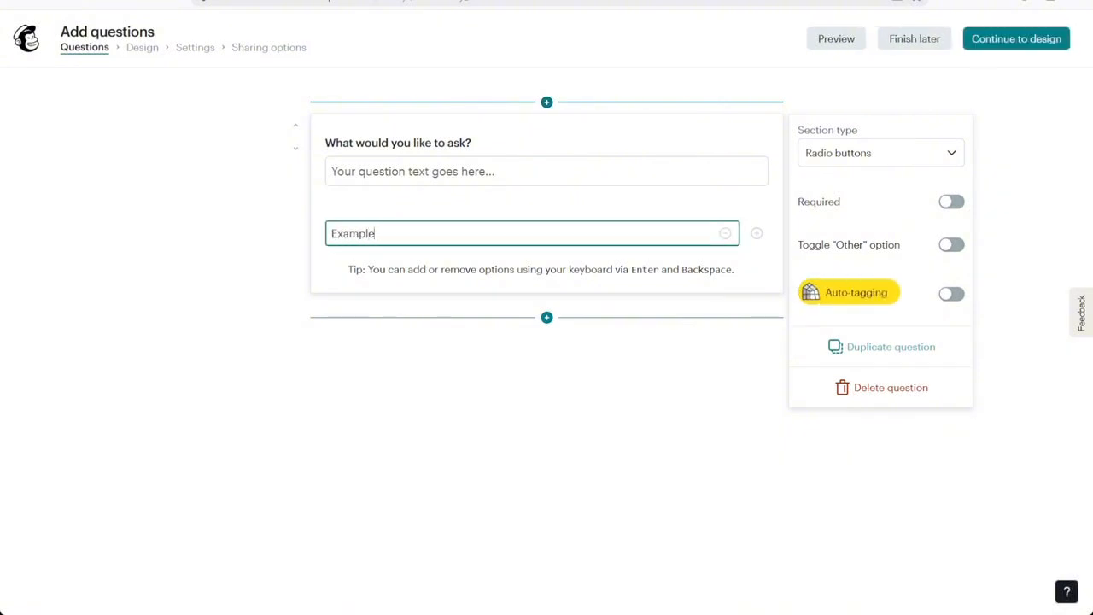
pyautogui.press('Return')
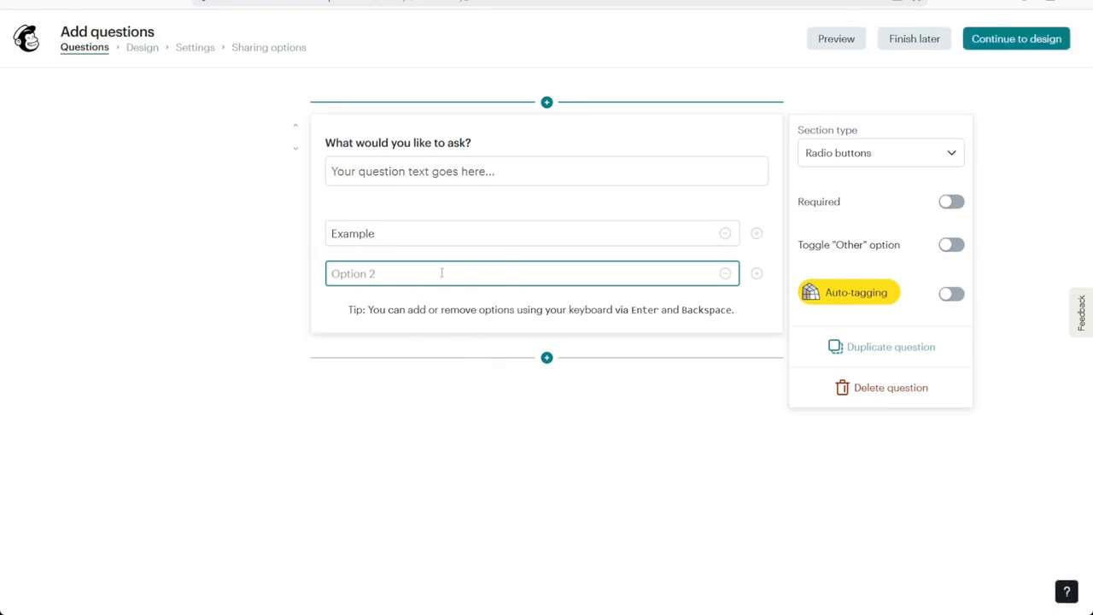
pyautogui.write('Example 2')
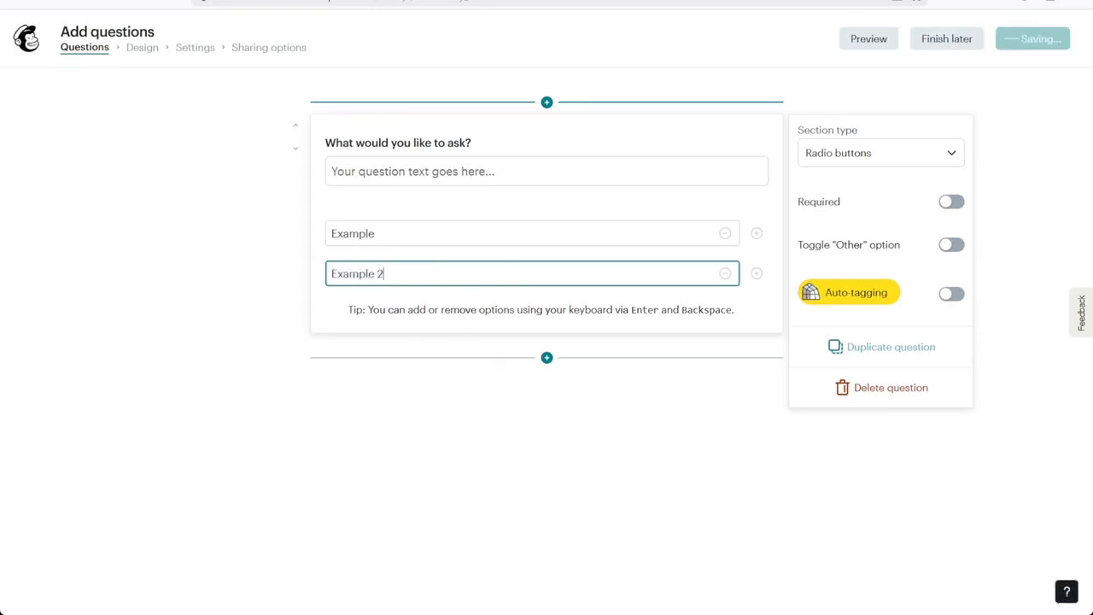
pyautogui.press('Return')
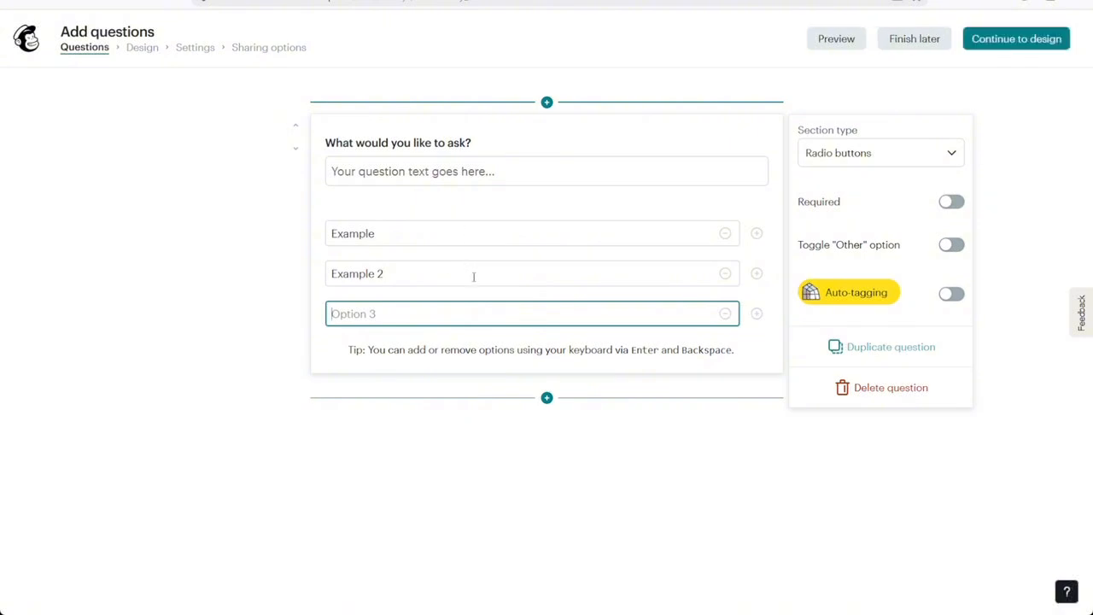
pyautogui.write('Exampl')
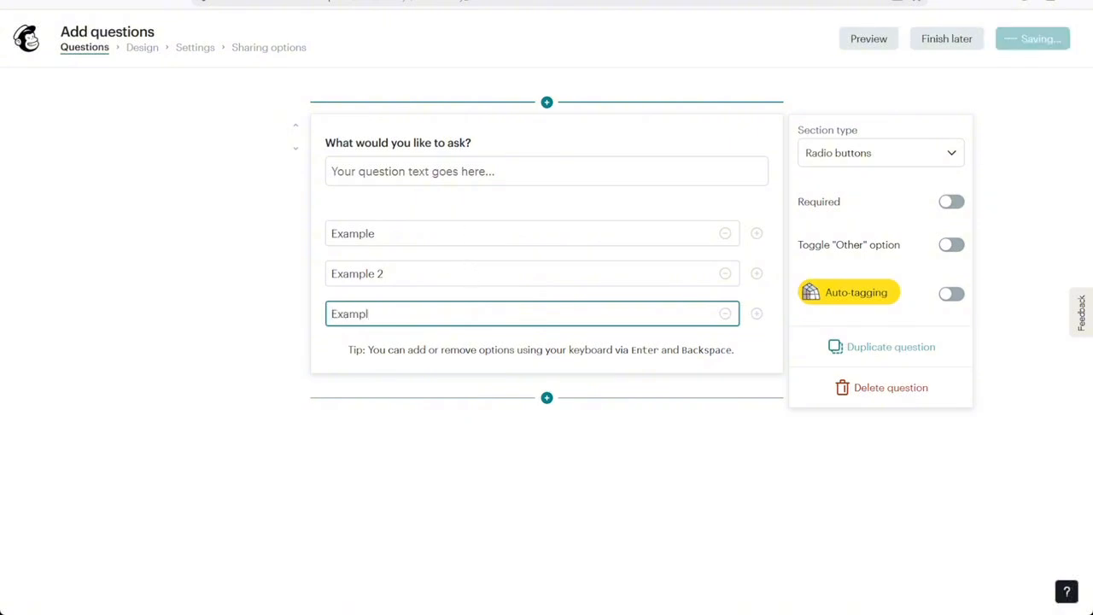
pyautogui.write(' 3')
pyautogui.press('Return')
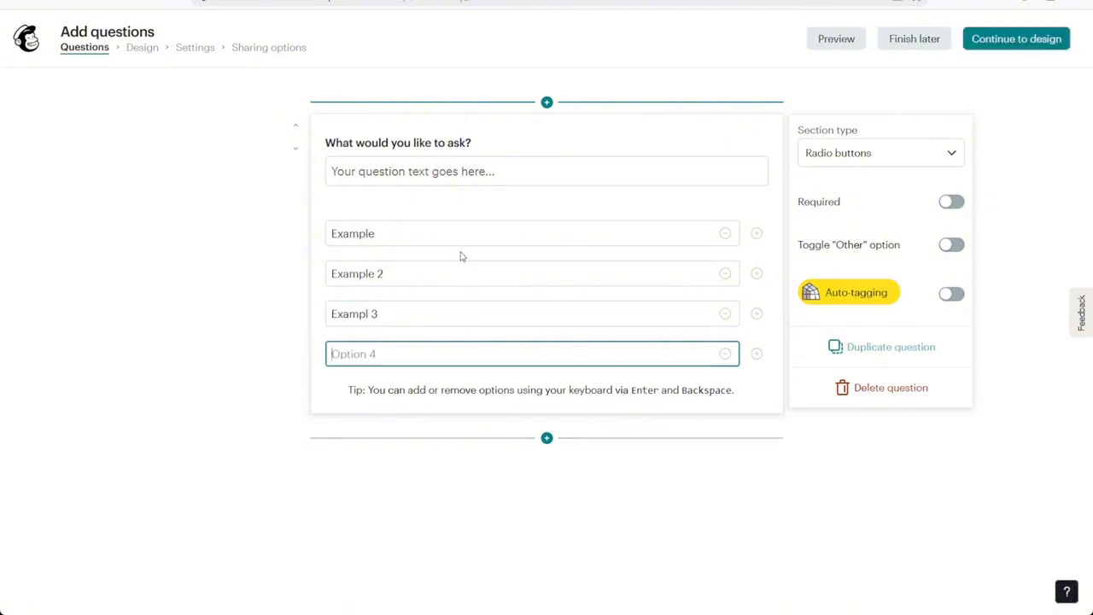
pyautogui.click(725, 353)
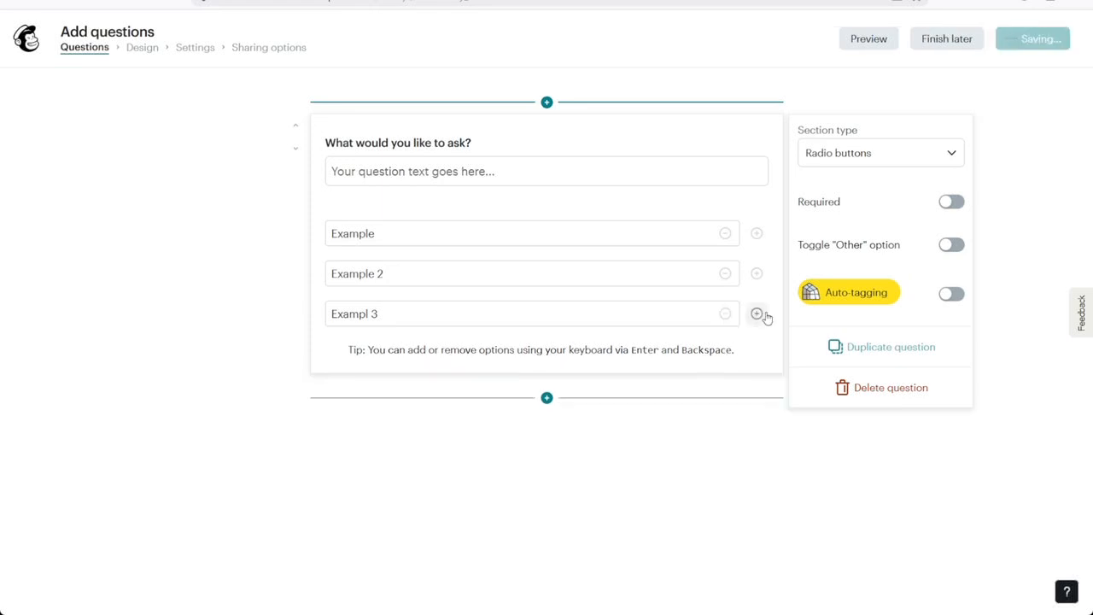
pyautogui.click(757, 273)
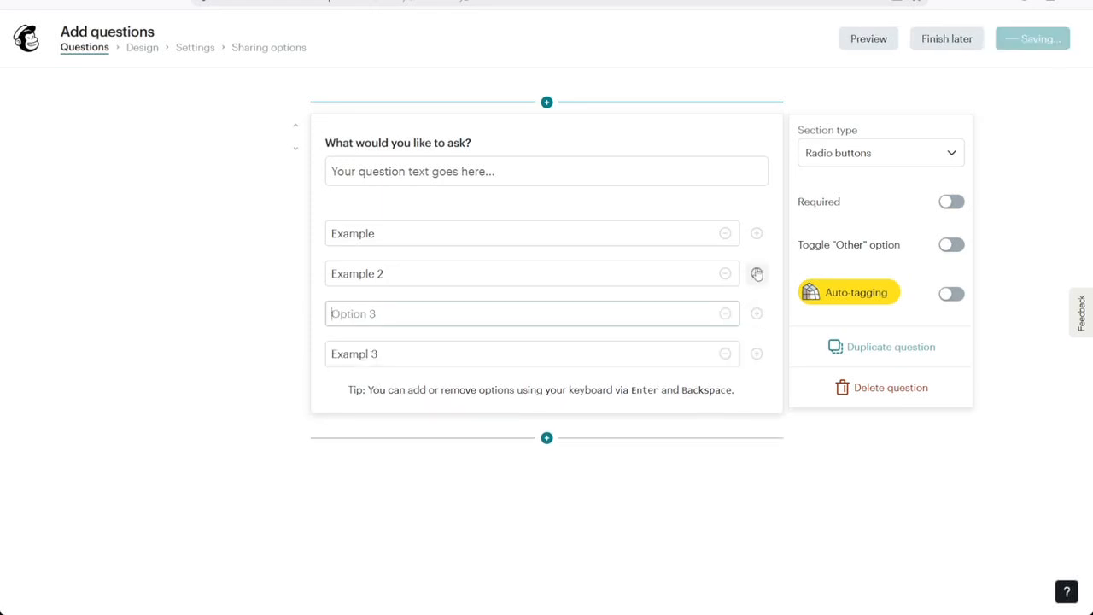
pyautogui.click(724, 314)
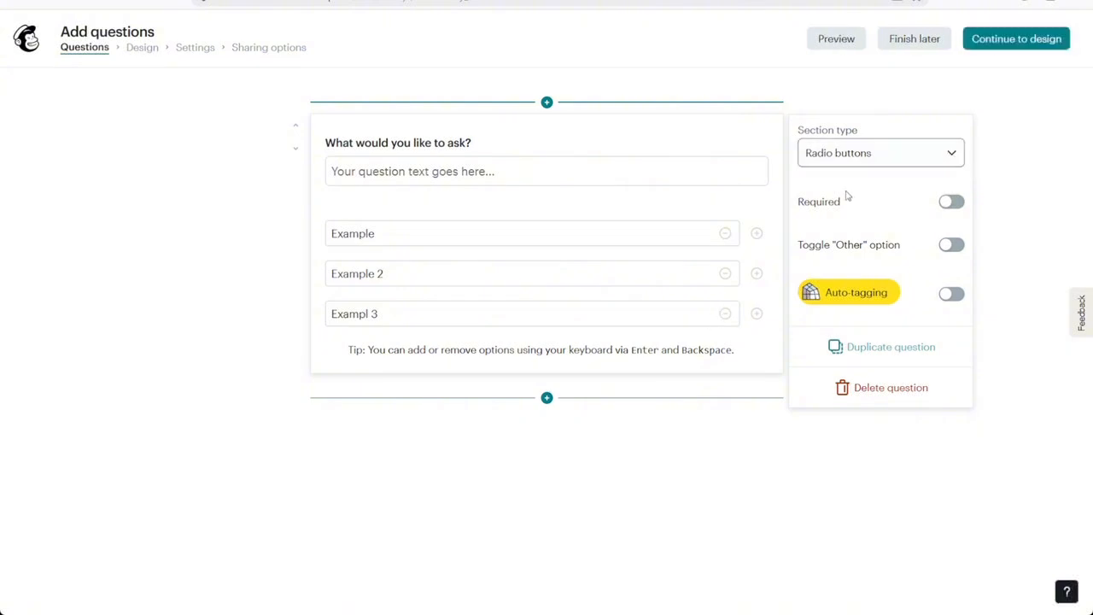
# Try the Required, "Other" option and Auto-tagging settings on the radio question, switching each back off.
pyautogui.click(953, 205)
pyautogui.click(954, 204)
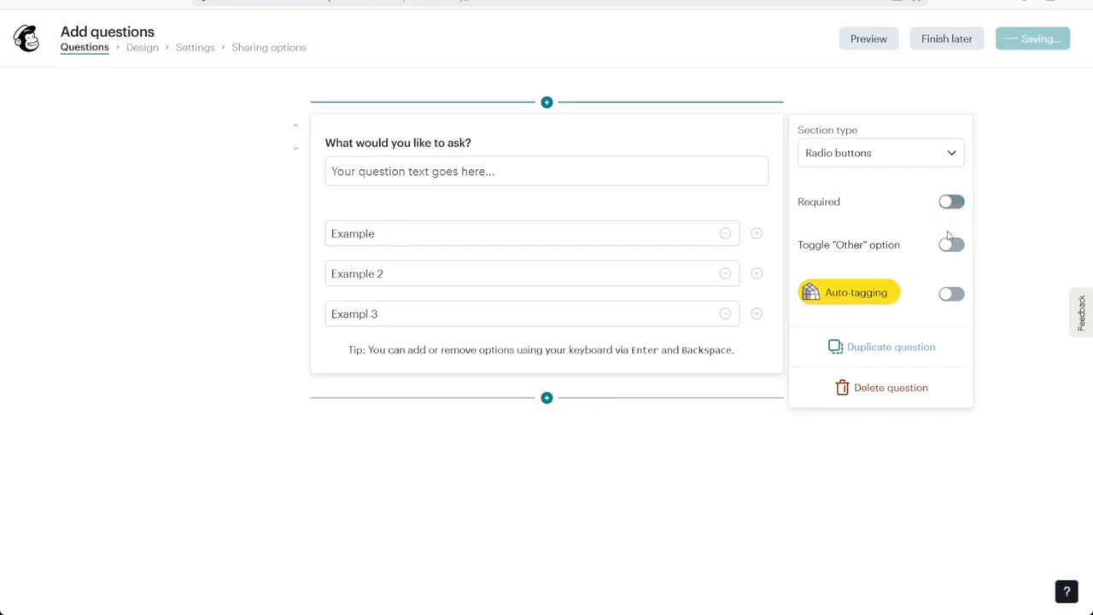
pyautogui.click(950, 246)
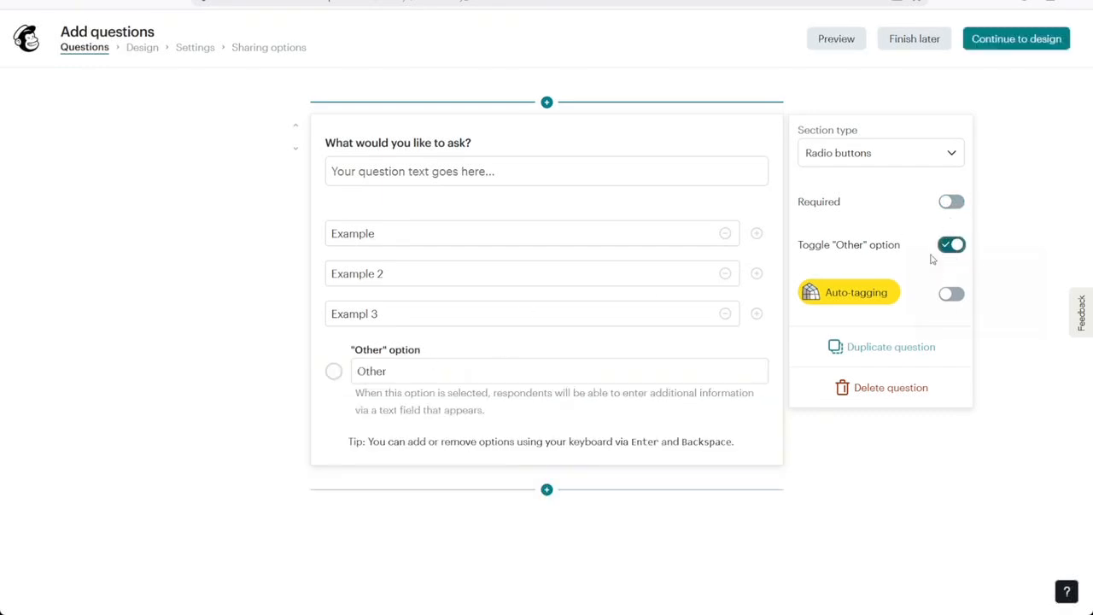
pyautogui.click(951, 247)
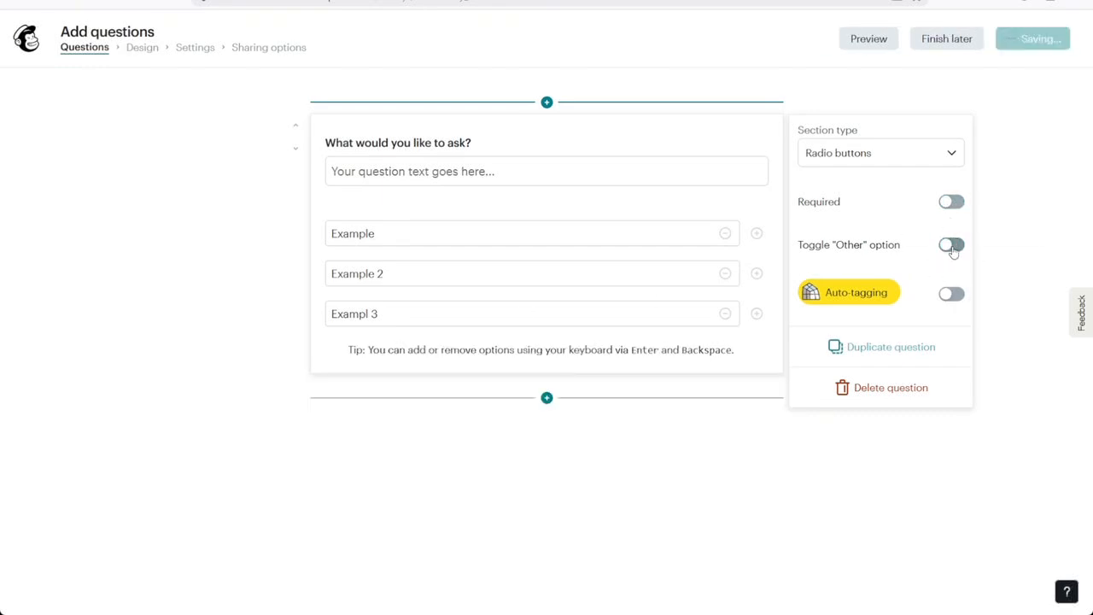
pyautogui.click(952, 294)
pyautogui.click(956, 296)
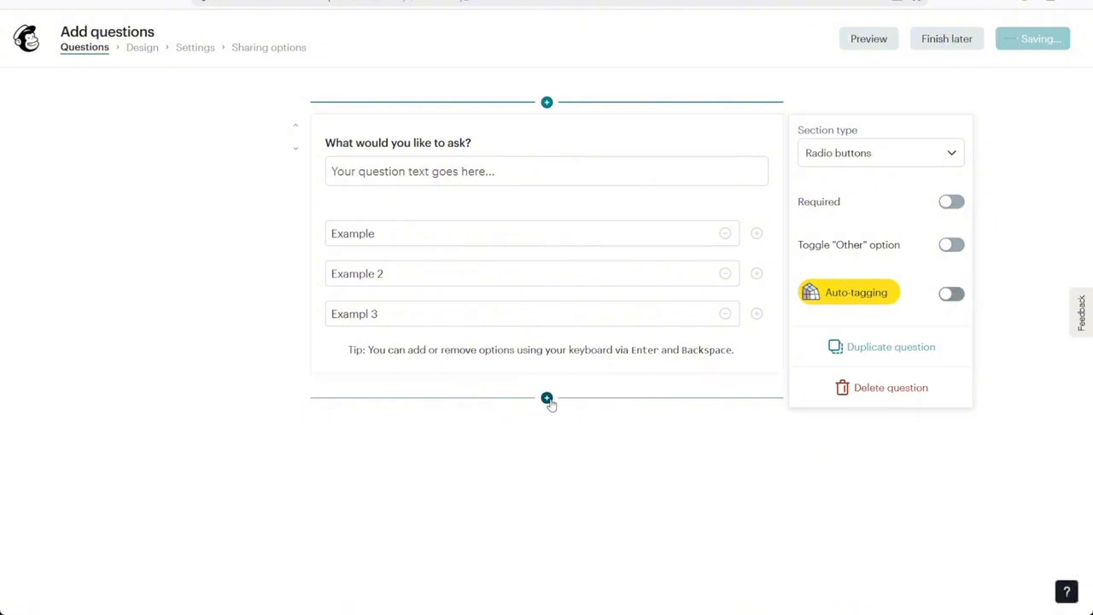
# Add a Checkboxes question below, with the question text "What Example" and two answer options both reading "Example".
pyautogui.click(548, 399)
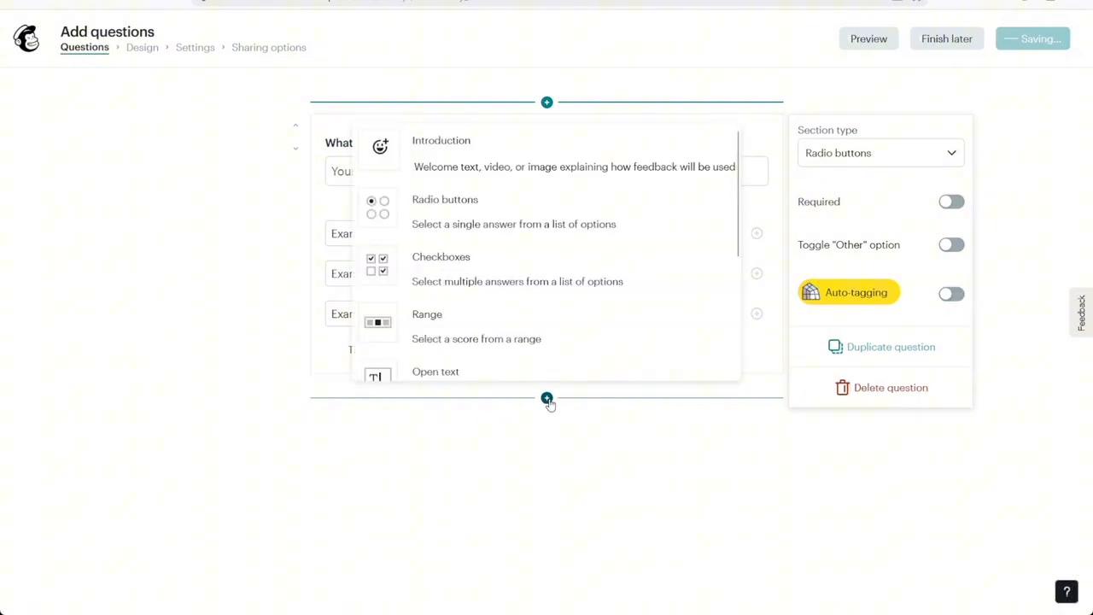
pyautogui.click(524, 275)
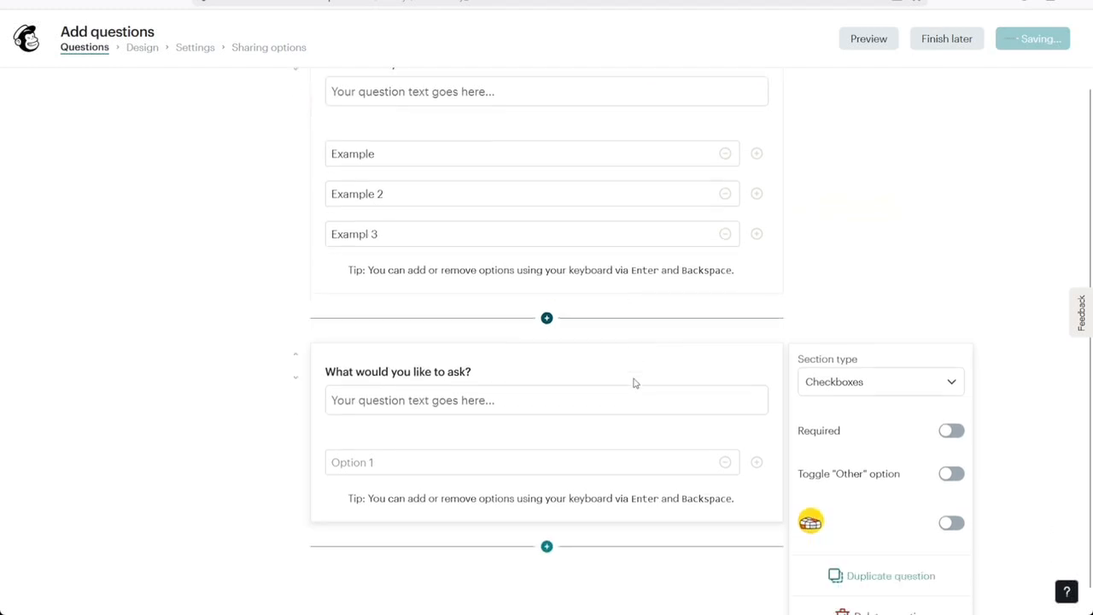
pyautogui.click(543, 384)
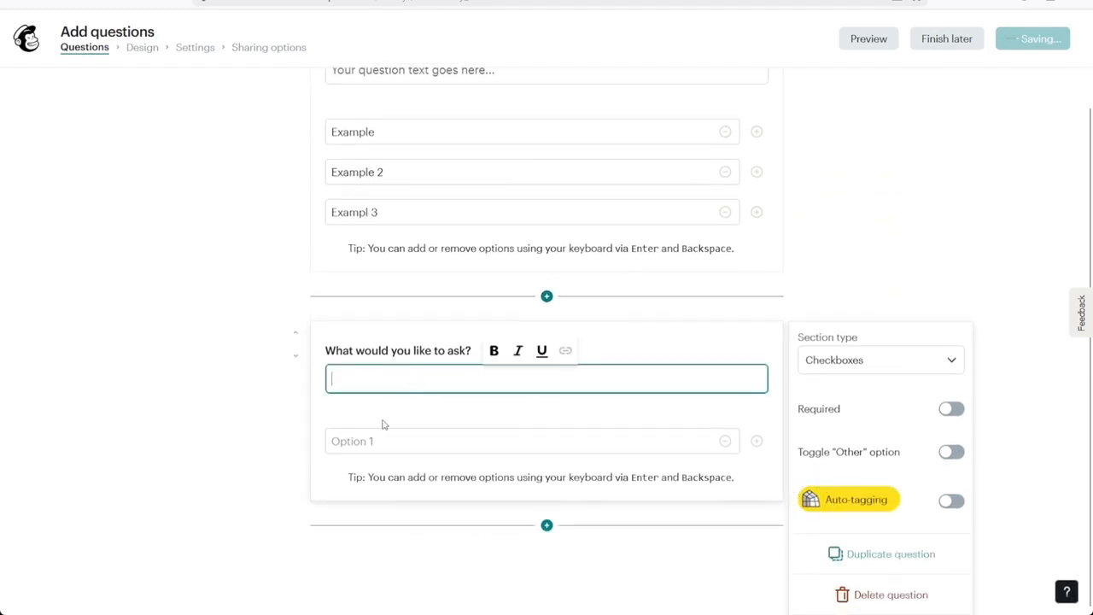
pyautogui.click(385, 450)
pyautogui.write('E')
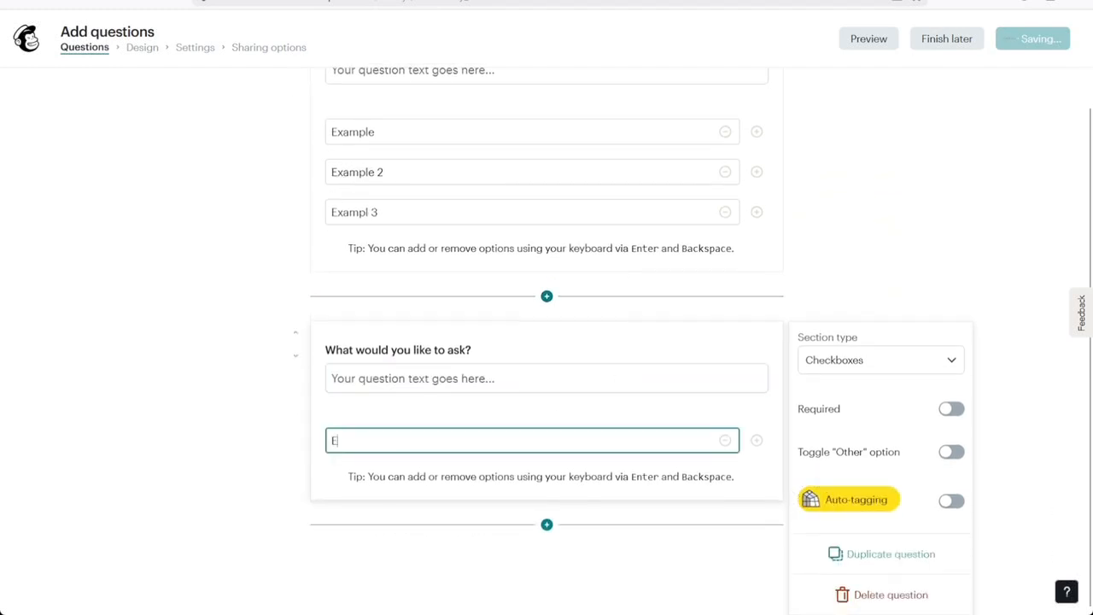
pyautogui.press('BackSpace')
pyautogui.press('BackSpace')
pyautogui.write('p')
pyautogui.write('E')
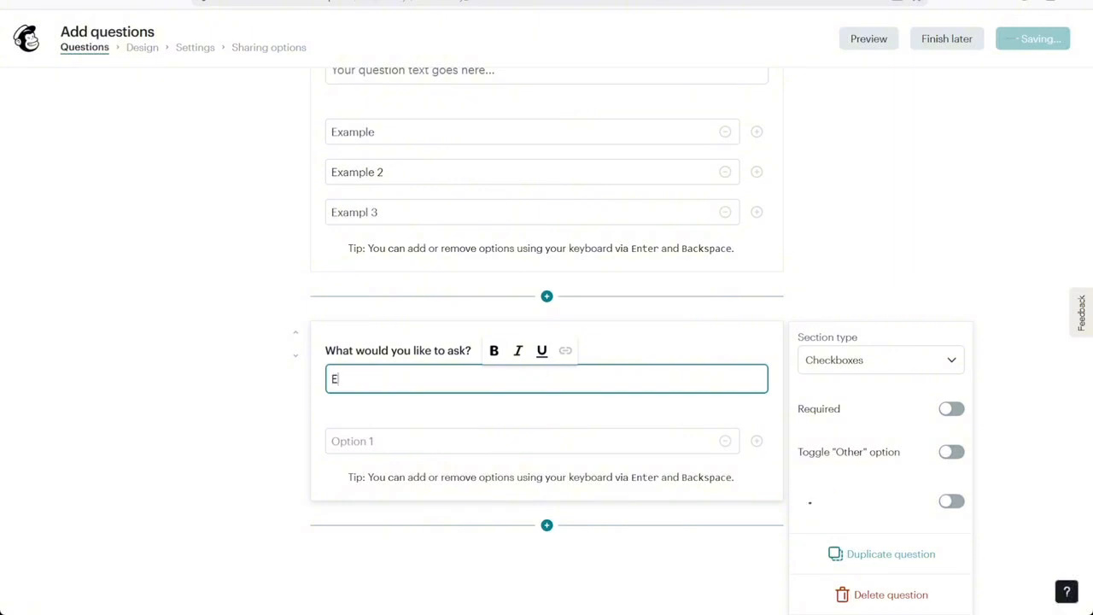
pyautogui.press('BackSpace')
pyautogui.press('Tab')
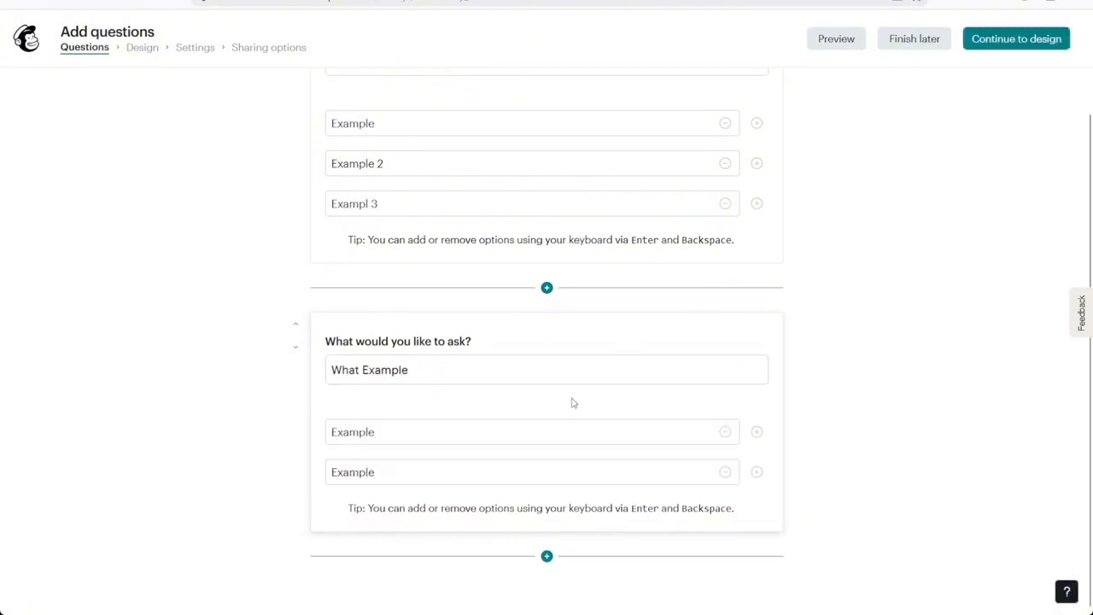
# Set the radio question's text to "Example 1" and preview the survey.
pyautogui.scroll(1, 575, 409)
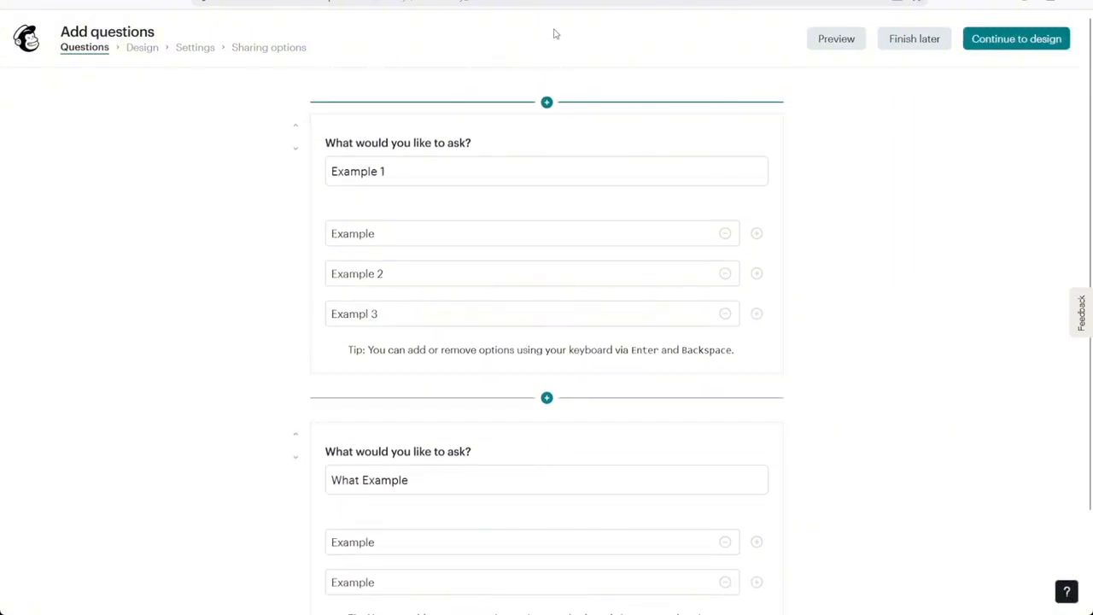
pyautogui.click(837, 39)
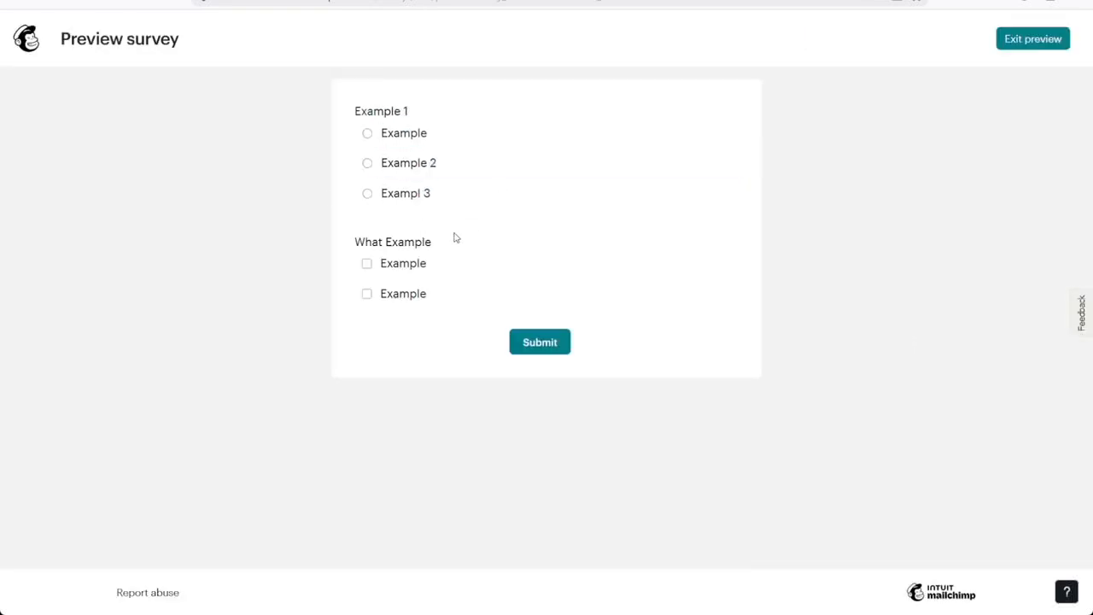
# Test the previewed survey by choosing each "Example 1" answer in turn and checking and unchecking both "What Example" options.
pyautogui.click(393, 139)
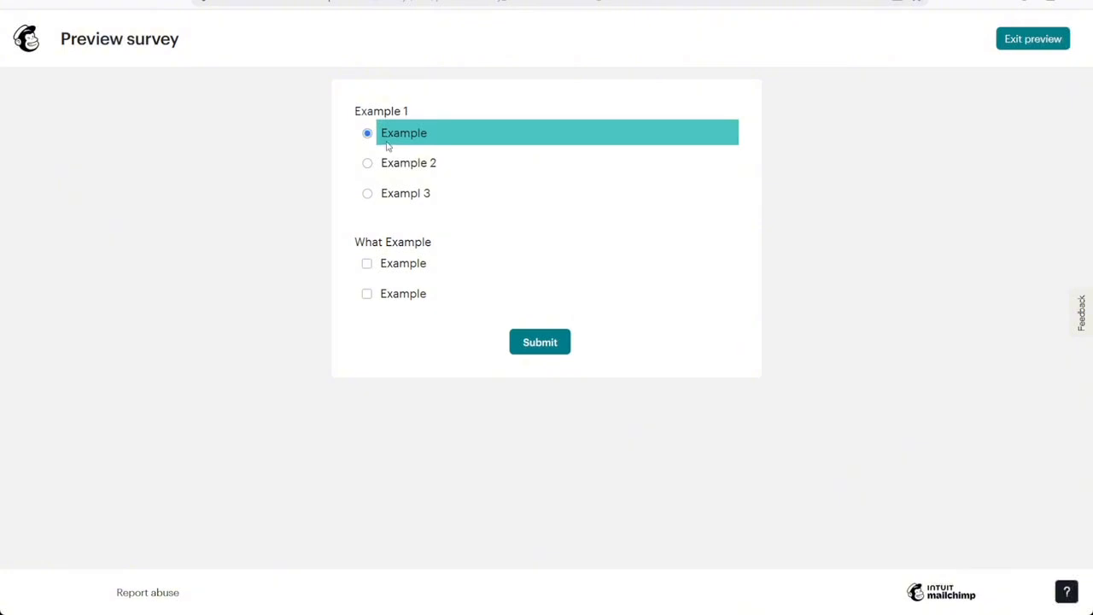
pyautogui.click(431, 163)
pyautogui.click(406, 194)
pyautogui.click(423, 266)
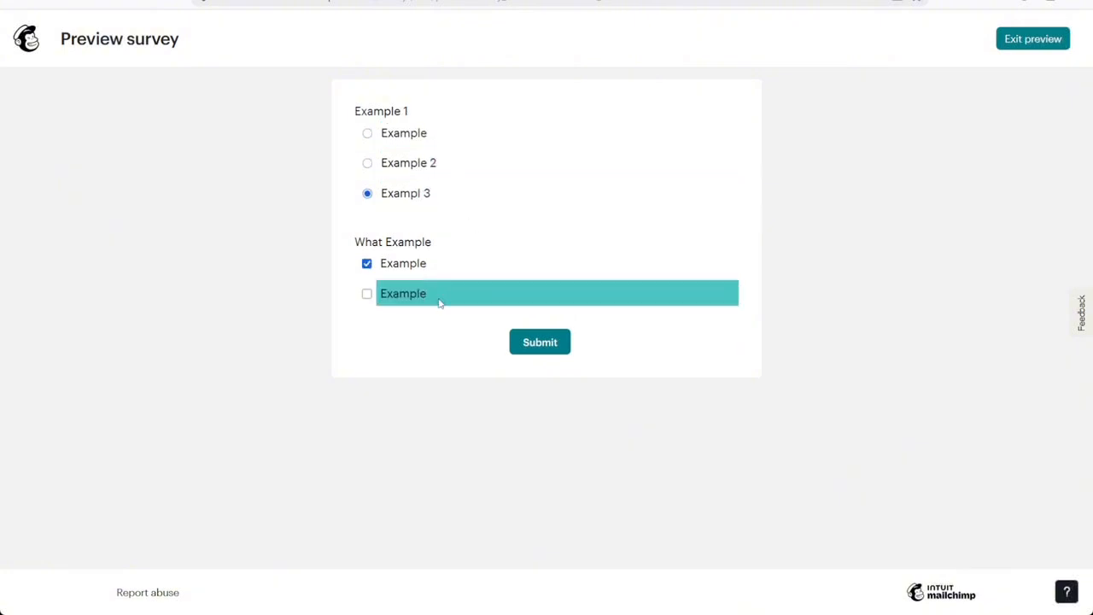
pyautogui.click(418, 303)
pyautogui.click(416, 264)
pyautogui.click(430, 299)
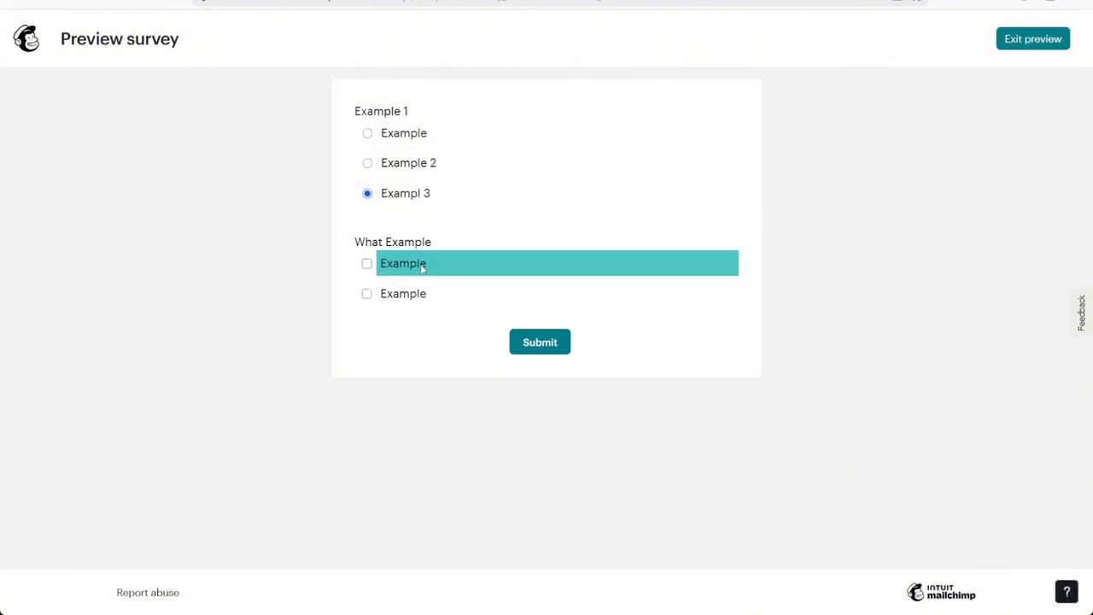
pyautogui.click(422, 266)
pyautogui.click(418, 302)
pyautogui.click(415, 266)
pyautogui.click(417, 294)
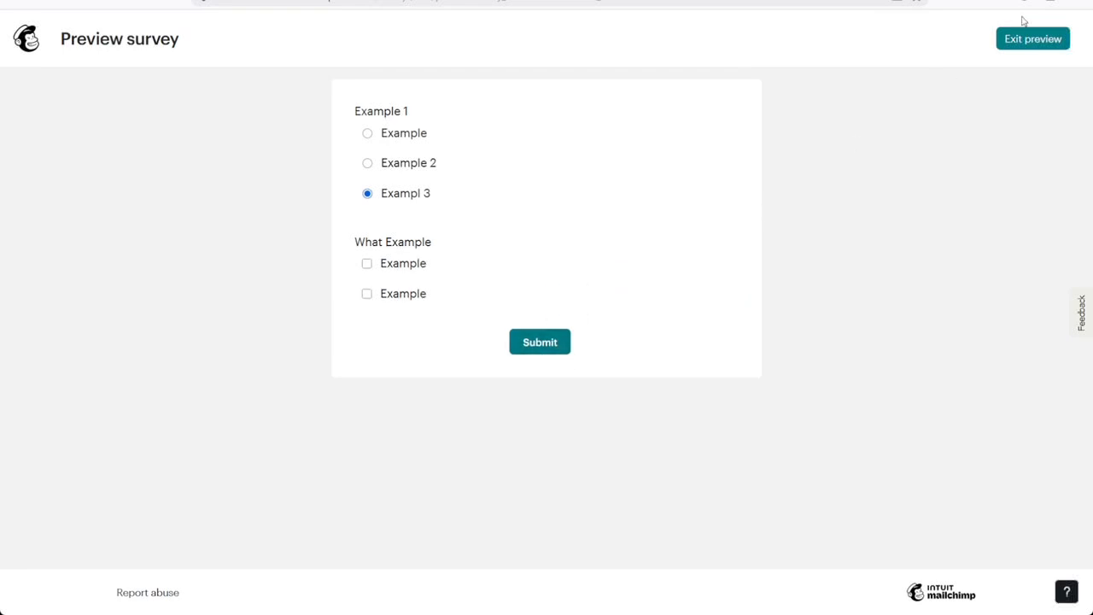
# Leave the preview and open the Branding options in the survey's design stage.
pyautogui.click(1027, 54)
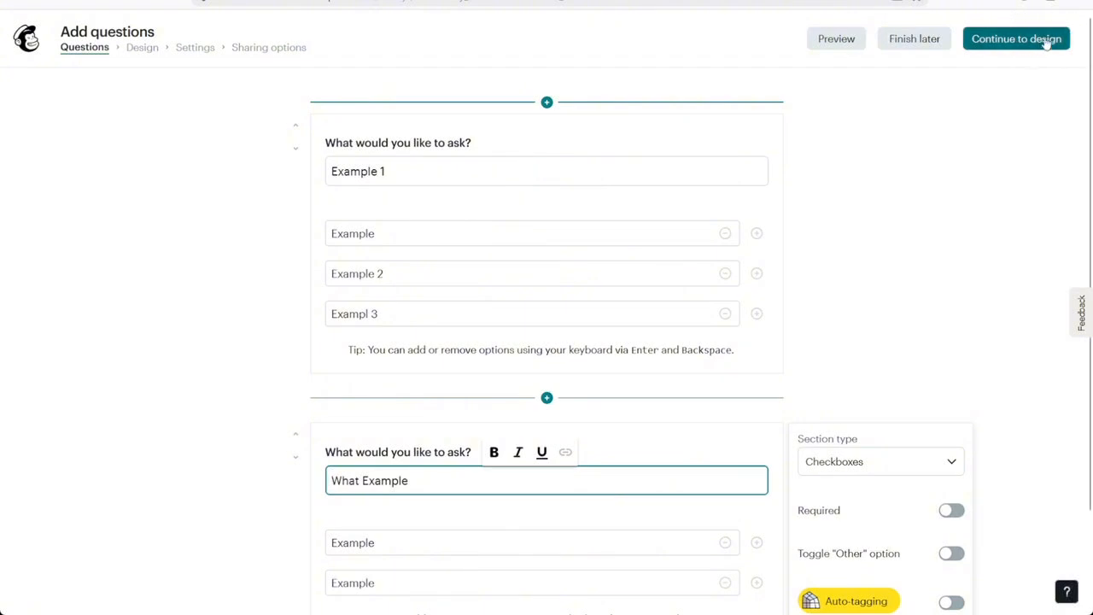
pyautogui.click(1004, 45)
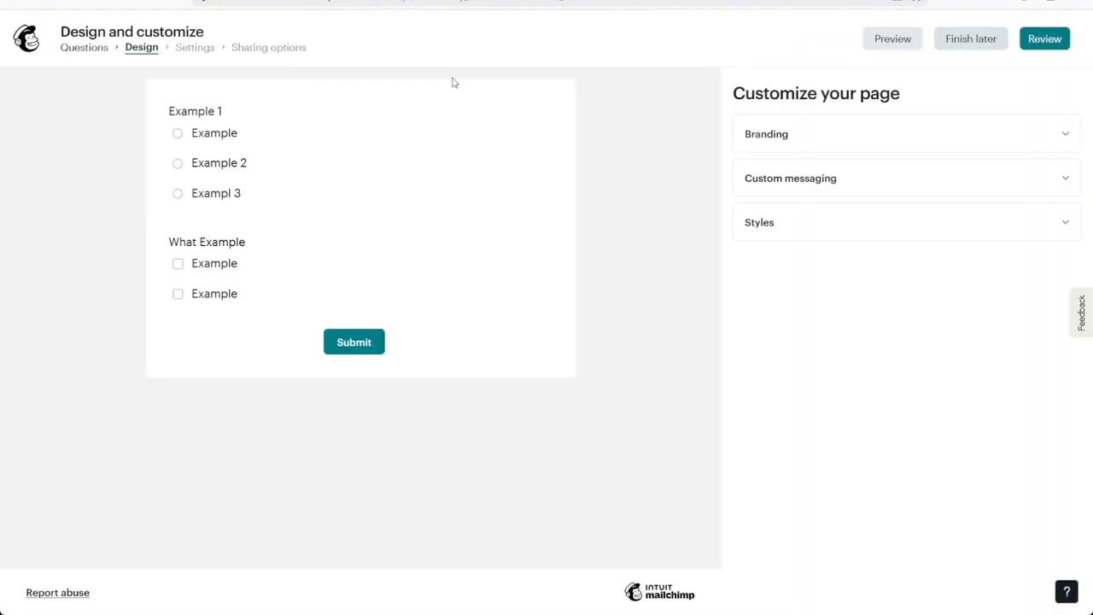
pyautogui.click(956, 135)
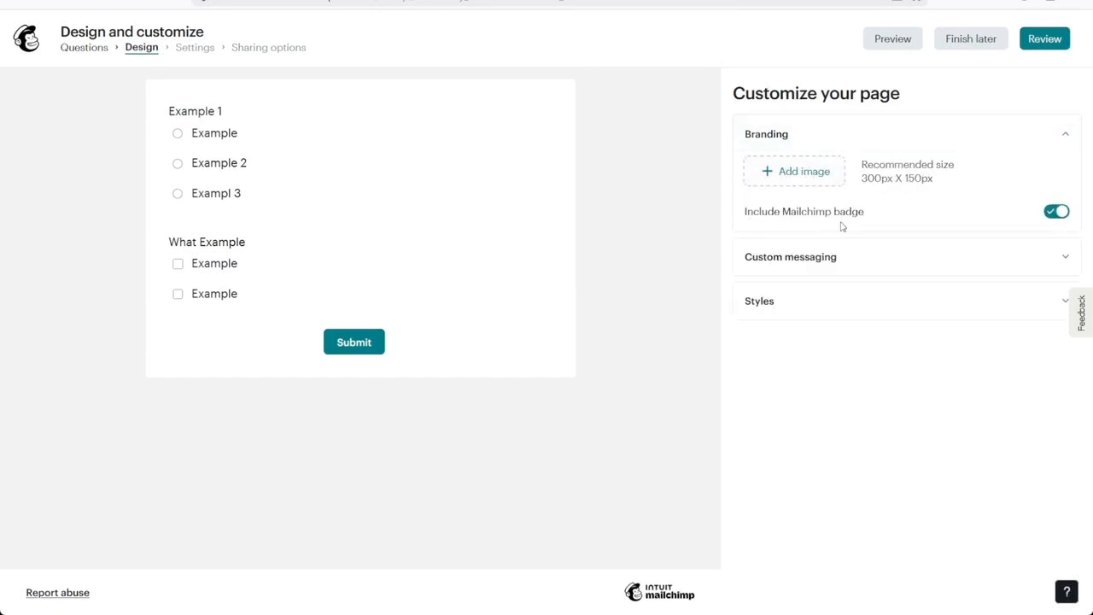
# Examine the Custom messaging fields and the Styles color options for the survey page, collapsing each section after viewing it.
pyautogui.click(818, 254)
pyautogui.scroll(-2, 963, 308)
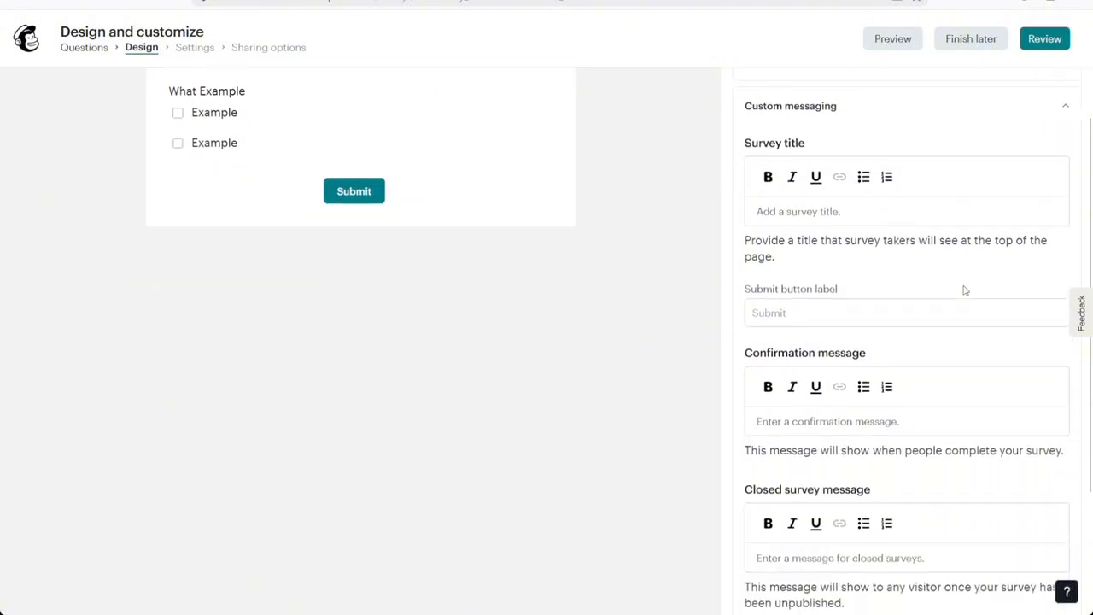
pyautogui.scroll(1, 772, 239)
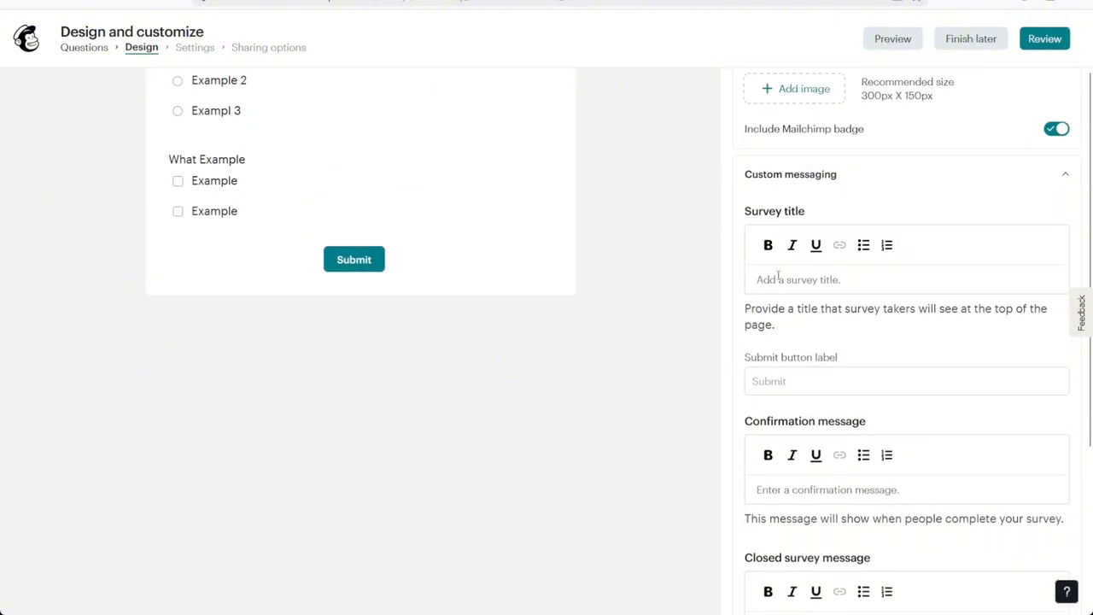
pyautogui.scroll(-2, 854, 273)
pyautogui.scroll(-1, 815, 192)
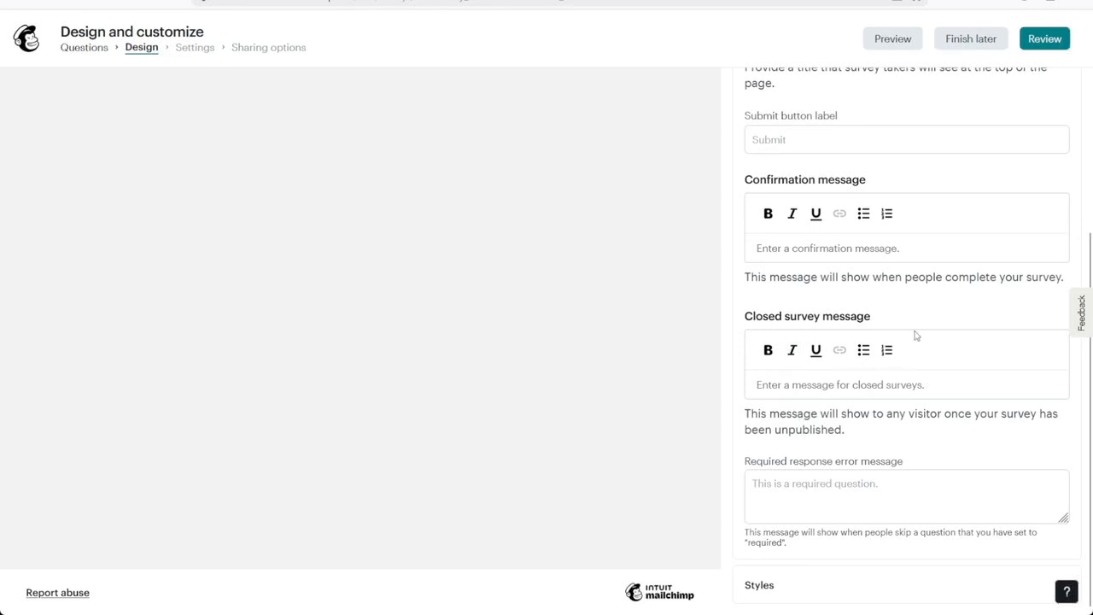
pyautogui.scroll(4, 914, 333)
pyautogui.click(827, 256)
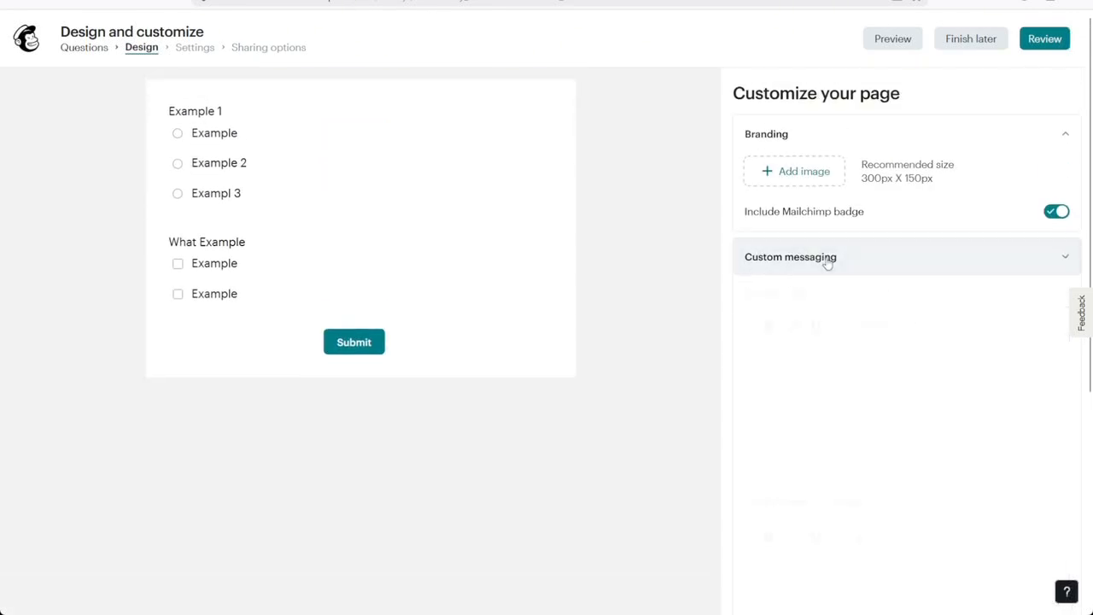
pyautogui.click(860, 302)
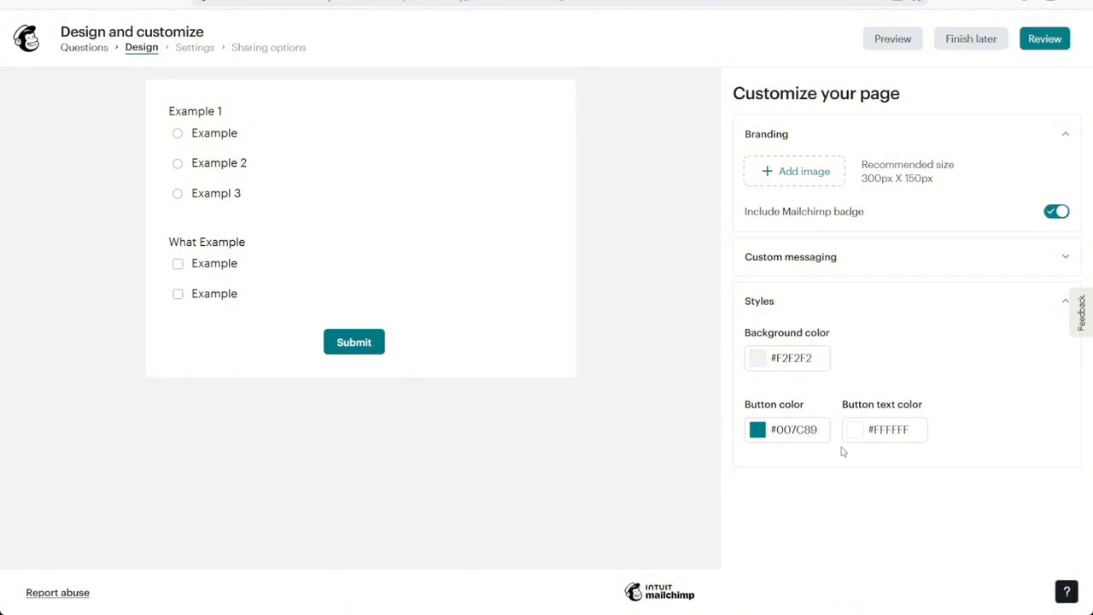
pyautogui.click(848, 302)
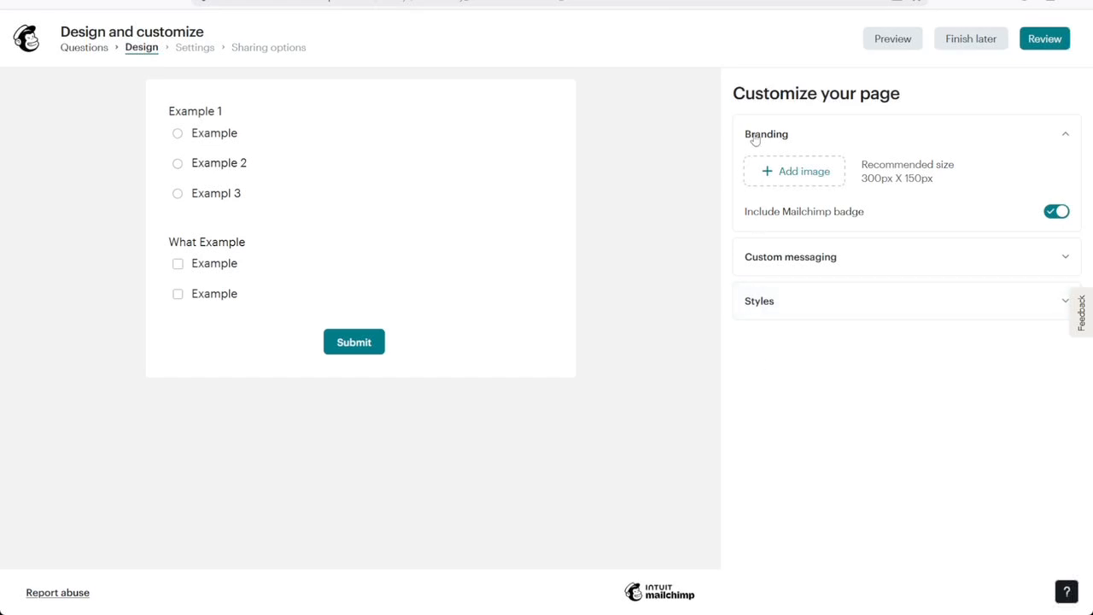
# Proceed through the settings review to the survey details and look over the sharing options and survey settings.
pyautogui.click(1027, 42)
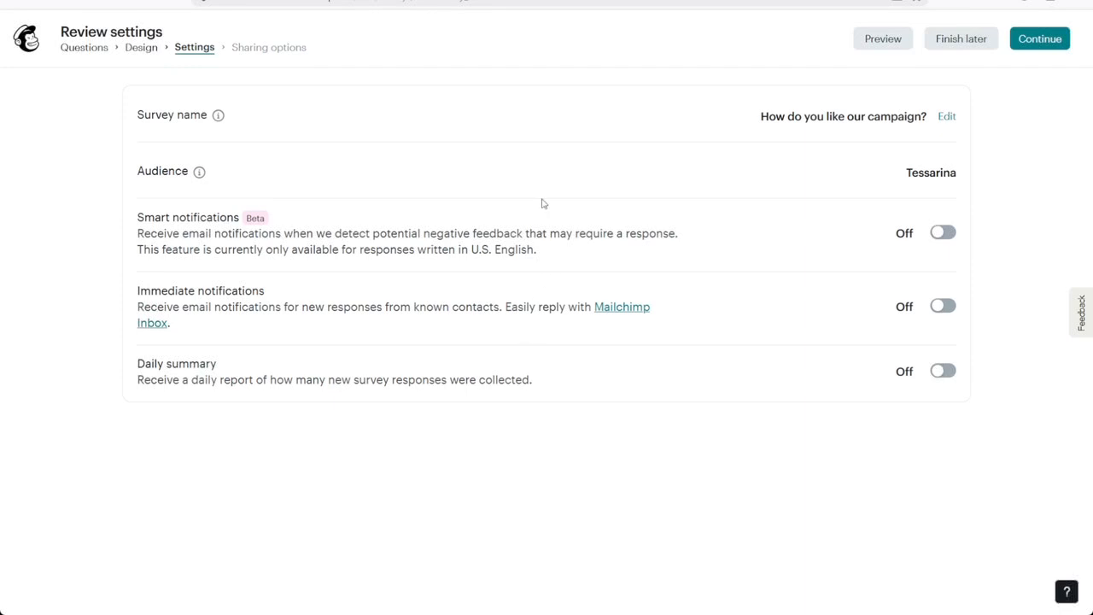
pyautogui.click(1060, 50)
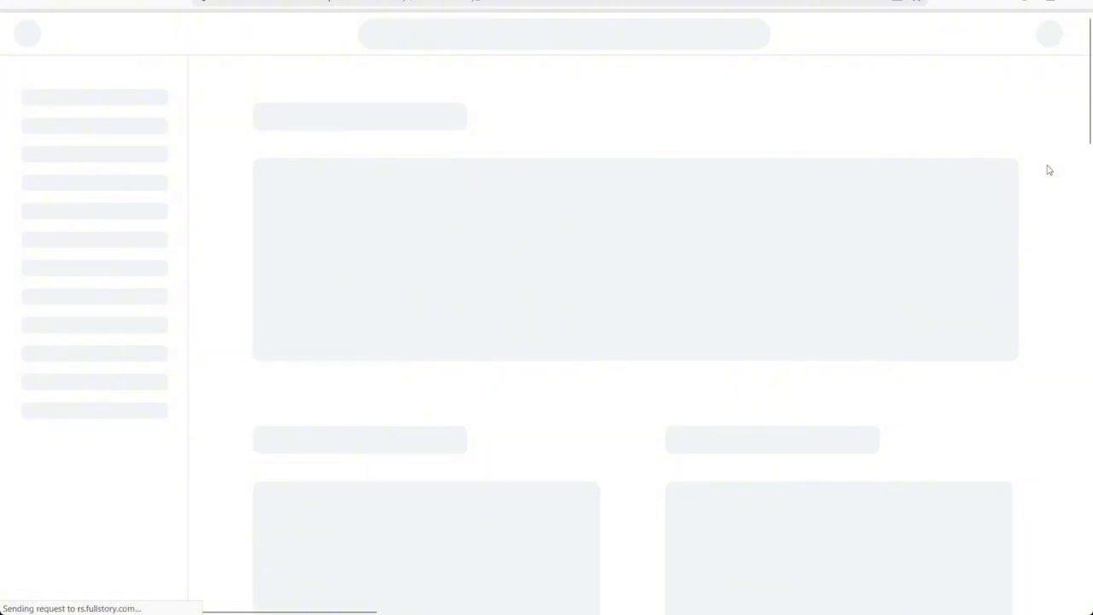
pyautogui.scroll(-3, 663, 252)
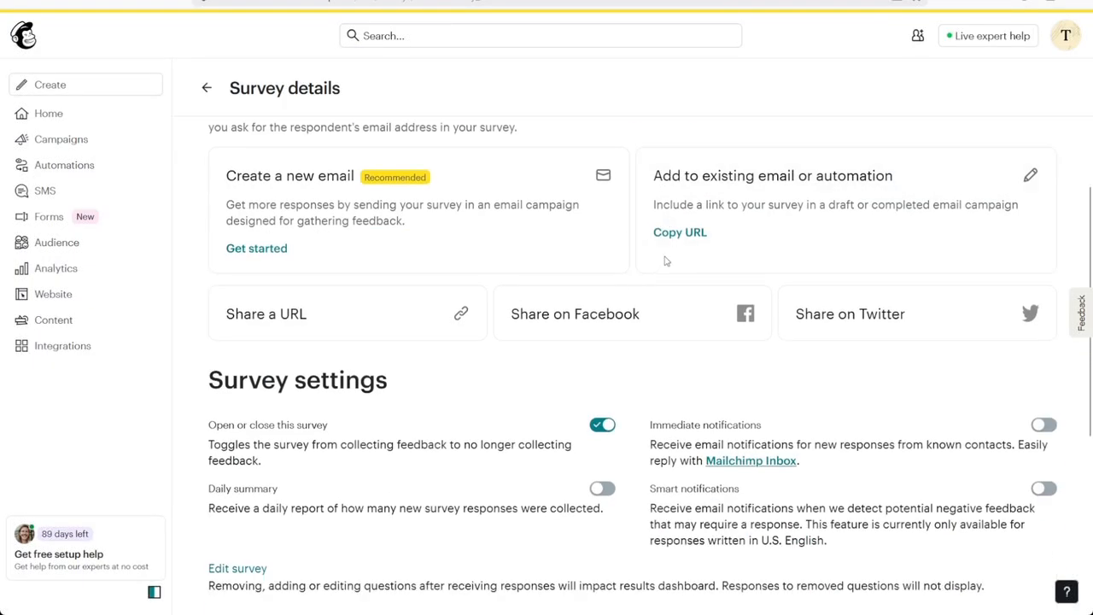
pyautogui.scroll(1, 663, 260)
pyautogui.scroll(-1, 663, 258)
pyautogui.scroll(1, 663, 258)
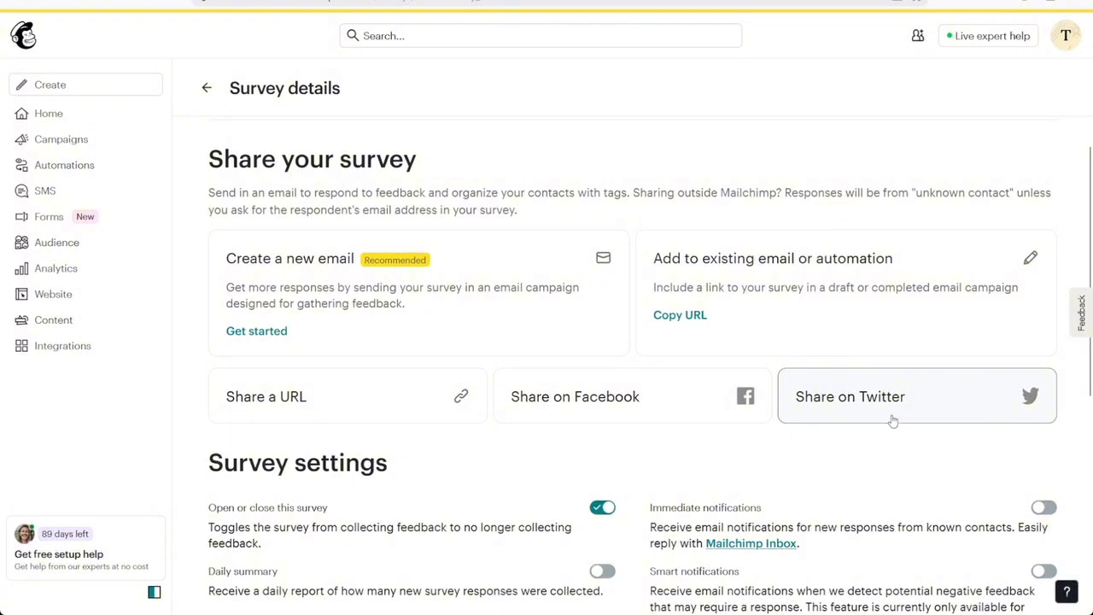
pyautogui.scroll(2, 458, 98)
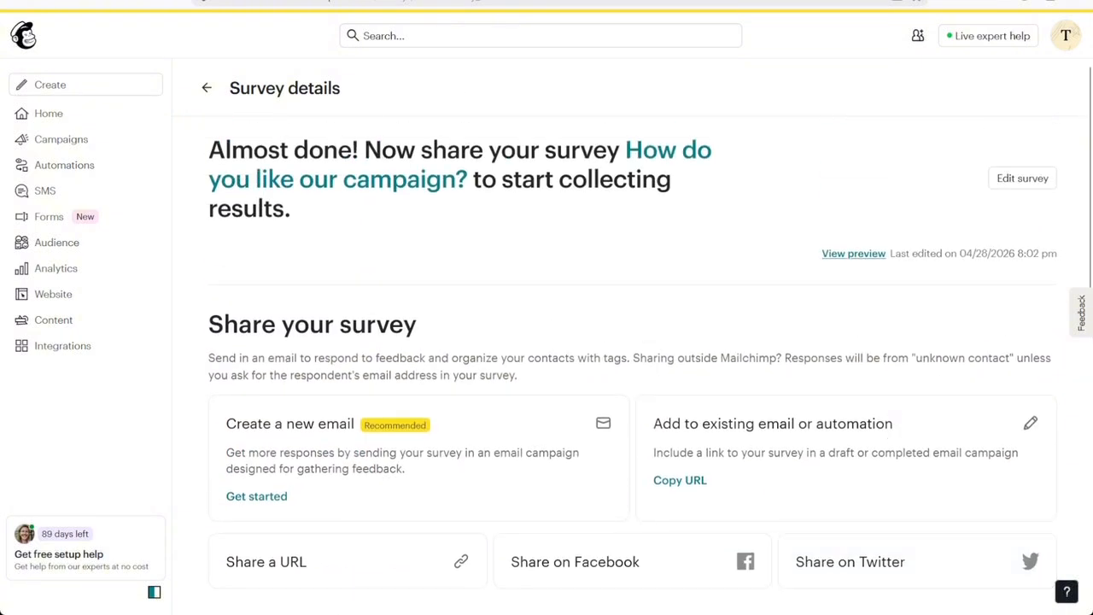